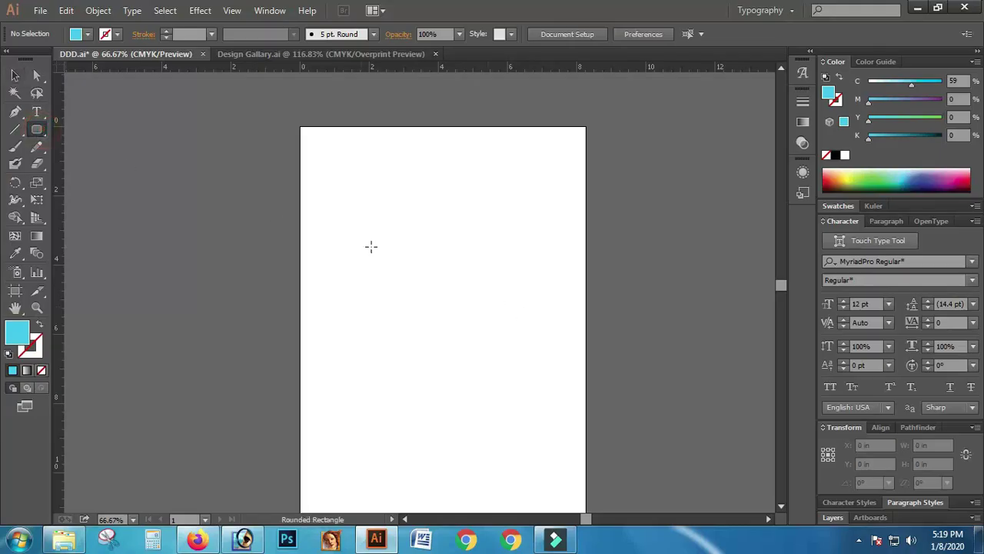
Step: Drag out a tall rounded rectangle near the artboard centre as the card base
mouse_move(404, 226)
mouse_down()
mouse_move(492, 375)
mouse_move(491, 360)
mouse_up()
Step: Deselect the card and zoom in closely on it
click(14, 74)
click(566, 282)
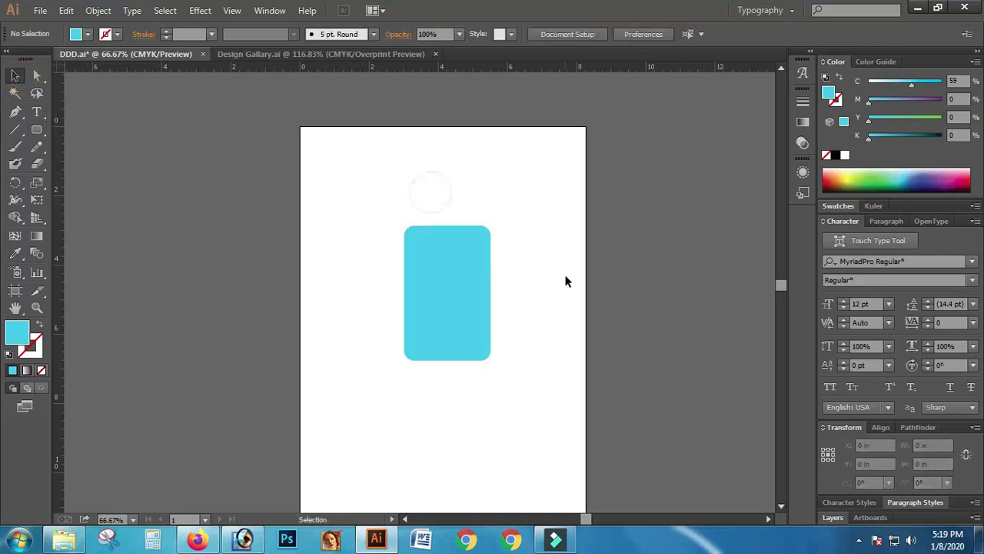
click(36, 307)
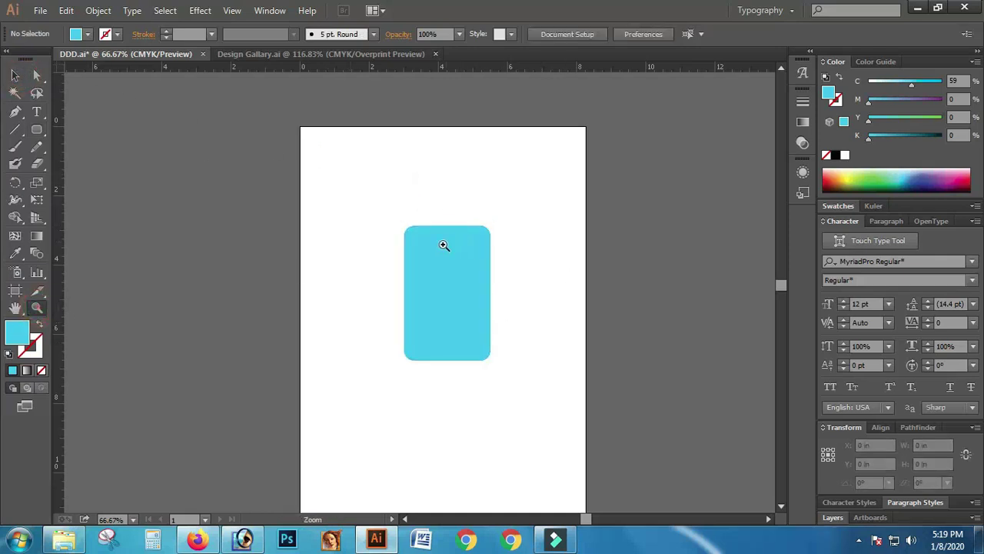
ctrl+click(444, 243)
click(523, 294)
click(391, 257)
key(v)
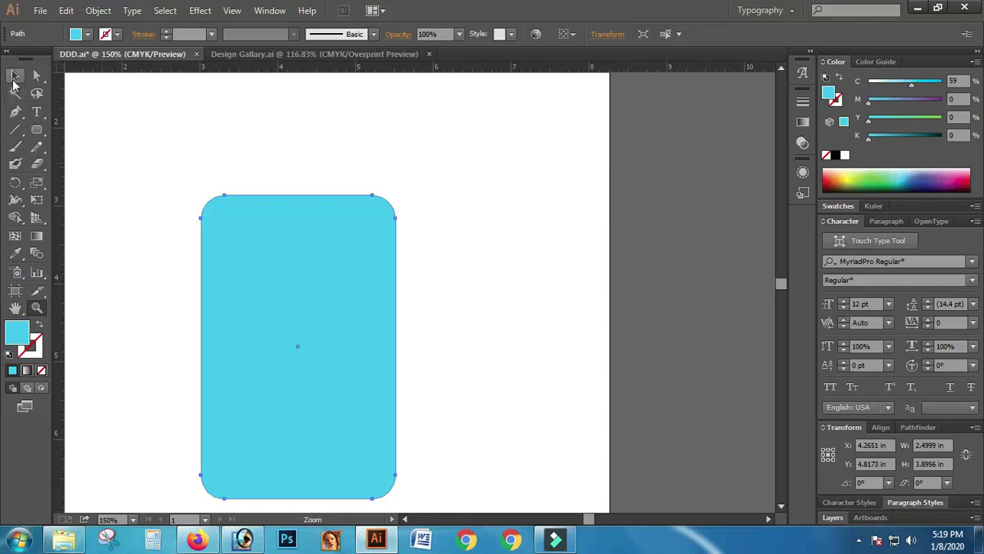
click(166, 269)
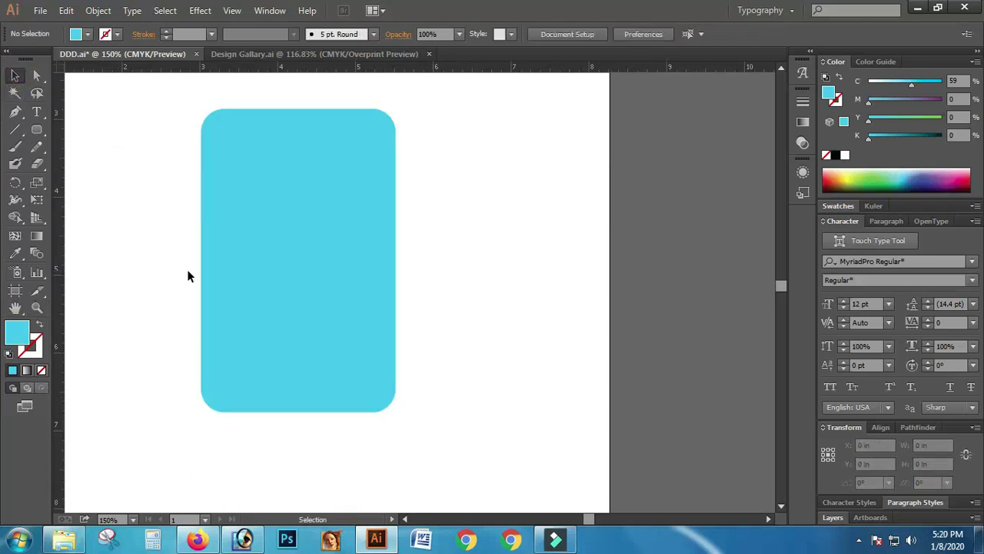
scroll(188, 271, up, 1)
Step: Draw a thin cyan rounded bar to the right of the card
click(37, 130)
drag(422, 206, 582, 233)
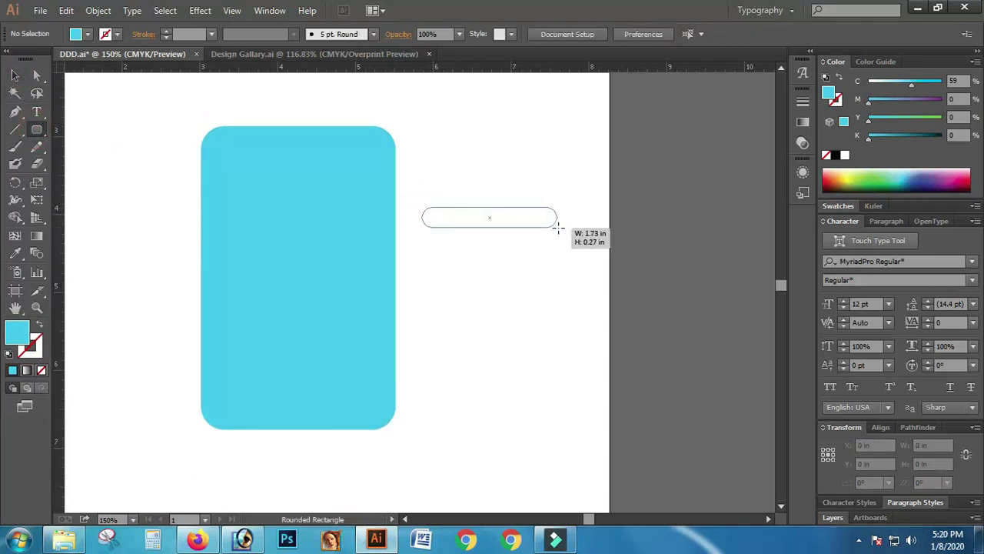
click(15, 75)
click(457, 274)
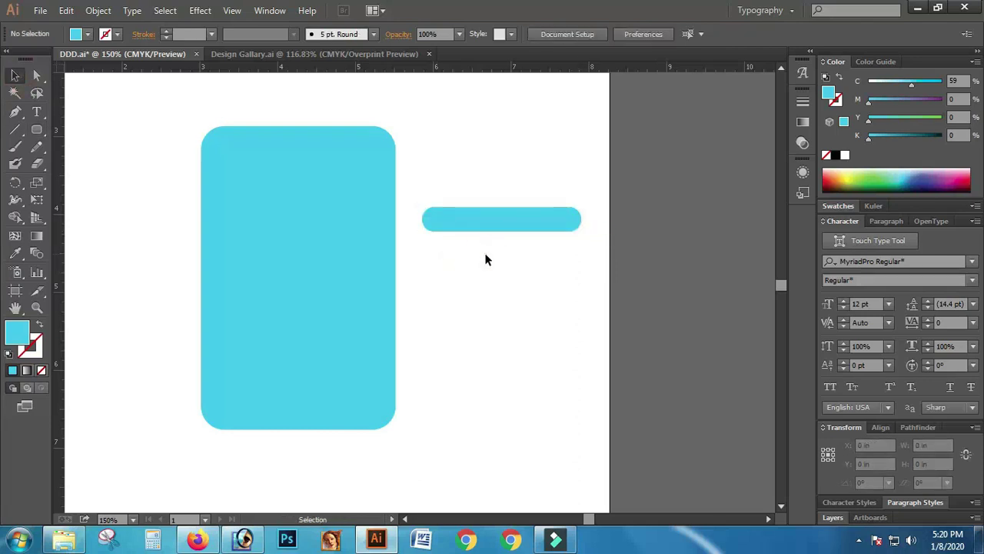
Step: Alt-drag a copy of the bar down-left, adjust the upper bar, and select both bars
drag(527, 224, 413, 246)
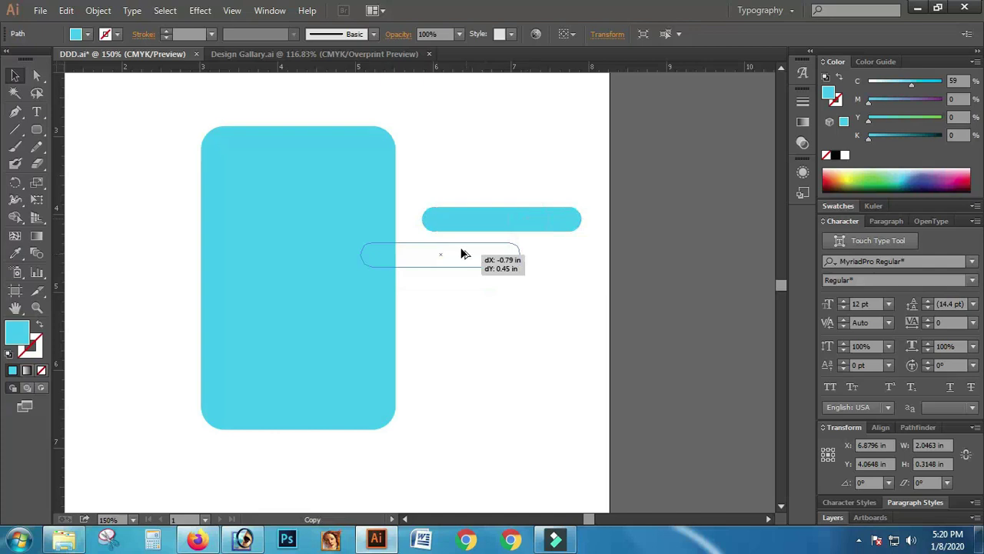
drag(413, 245, 416, 248)
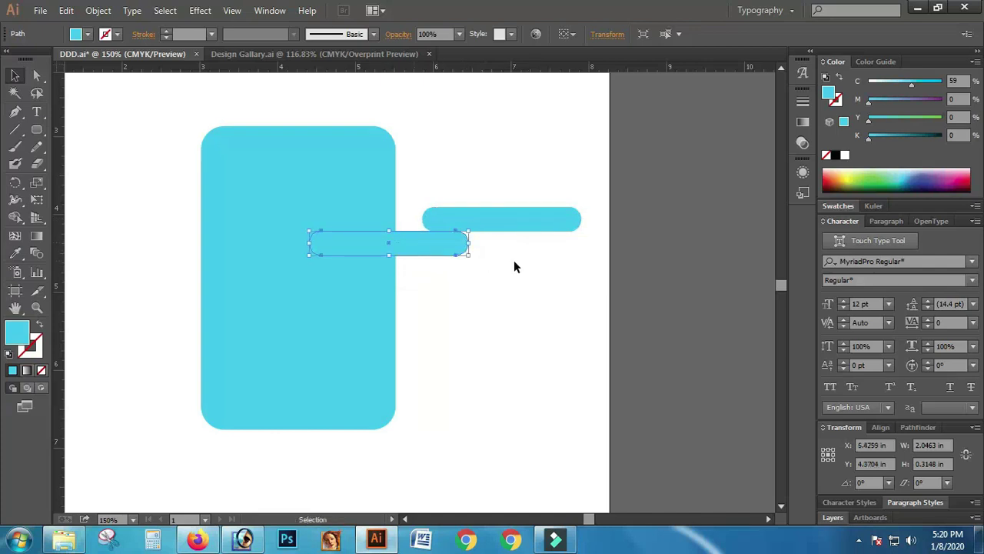
click(503, 263)
drag(474, 225, 475, 228)
click(512, 279)
drag(513, 278, 434, 195)
mouse_move(496, 281)
mouse_down()
mouse_move(442, 205)
mouse_move(506, 326)
mouse_up()
Step: Snap the lower bar flush under the upper one, nudge it right, and select both bars
click(483, 295)
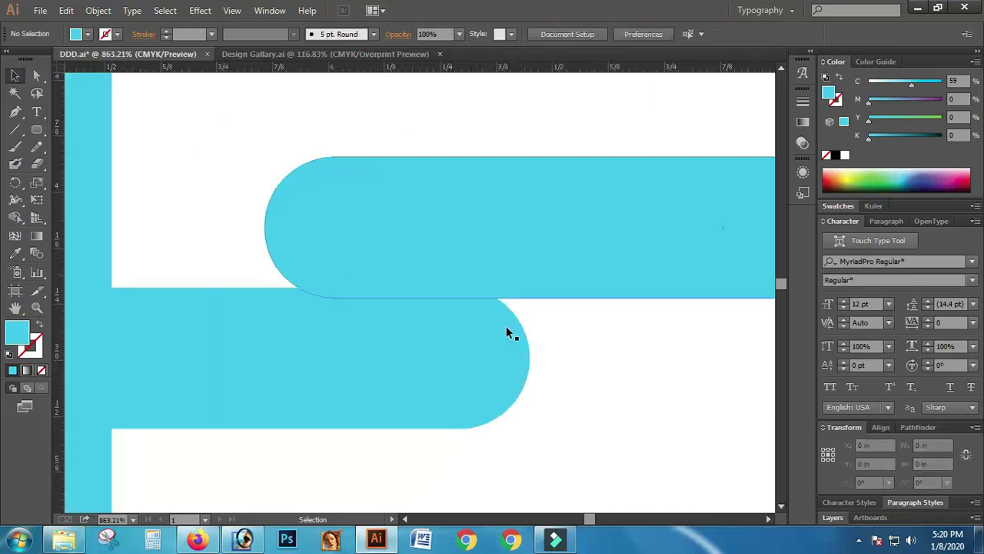
click(407, 243)
drag(396, 374, 410, 331)
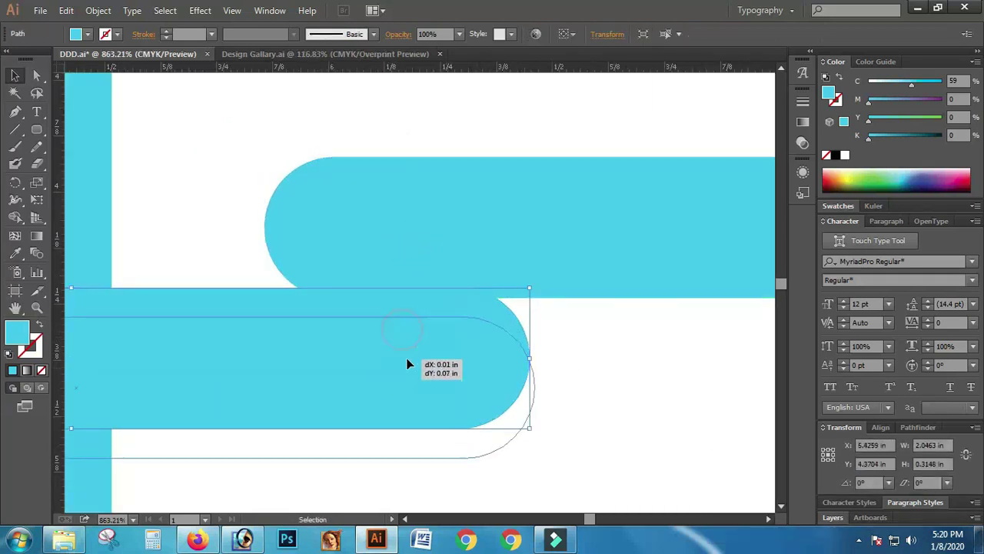
shift+click(351, 224)
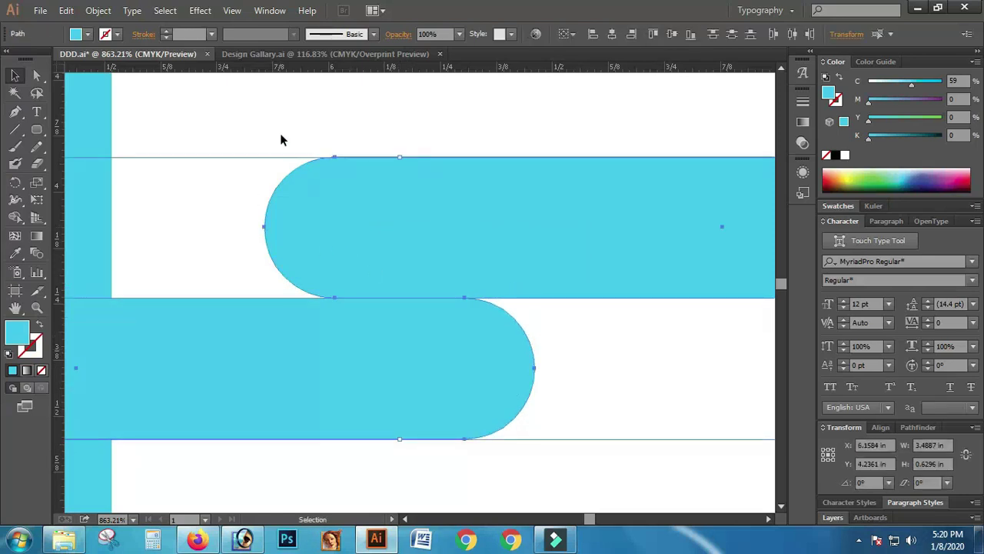
click(385, 372)
key(Right)
key(Right)
key(Right)
key(Right)
key(Right)
key(Right)
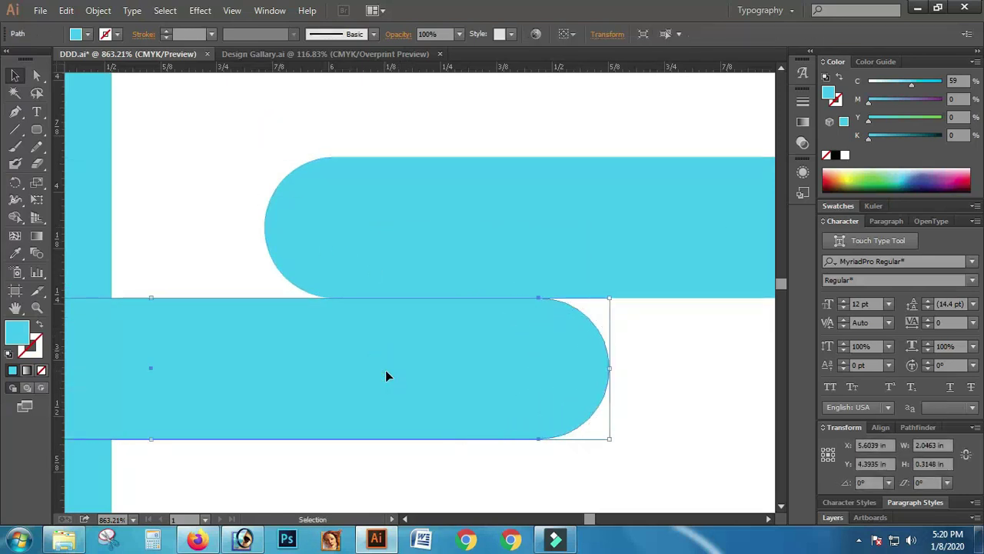
click(248, 217)
drag(446, 144, 479, 410)
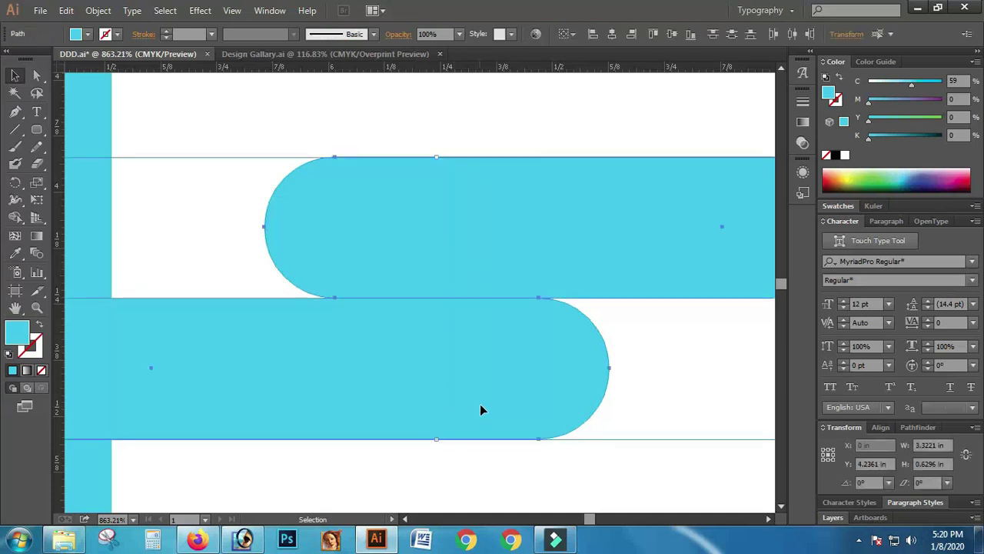
click(336, 132)
drag(391, 121, 436, 391)
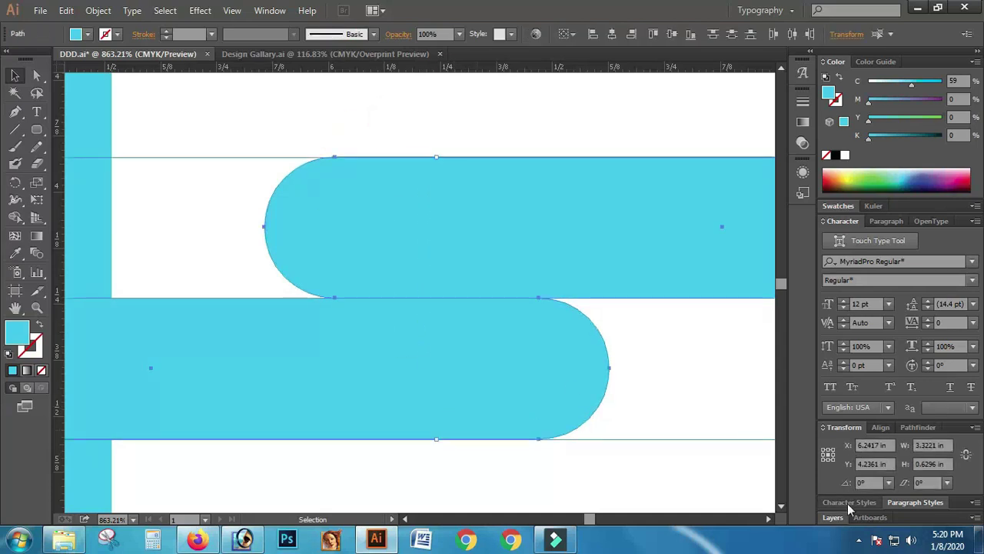
click(919, 427)
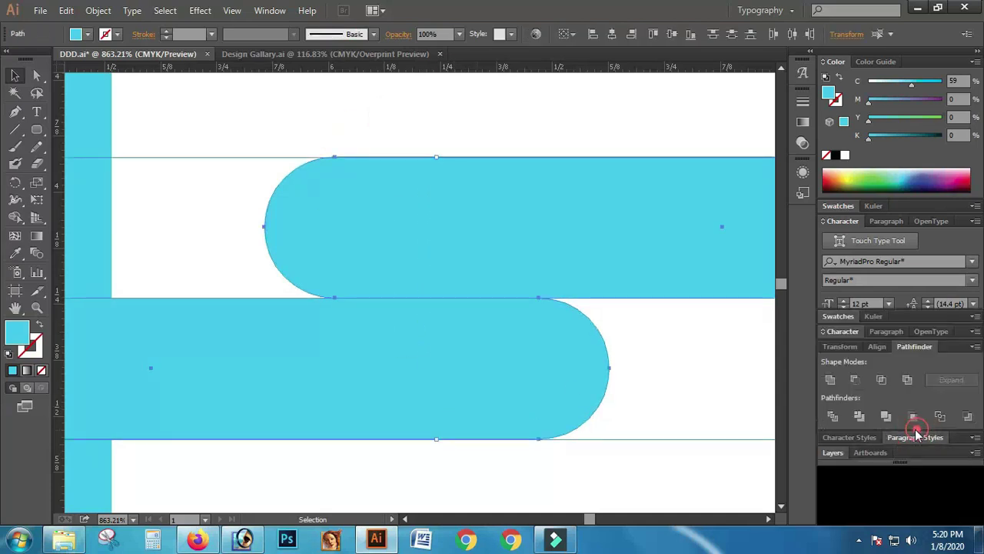
Step: Unite the two bars into one stepped-S shape filled crimson red (C15 M100 Y90 K10)
click(830, 379)
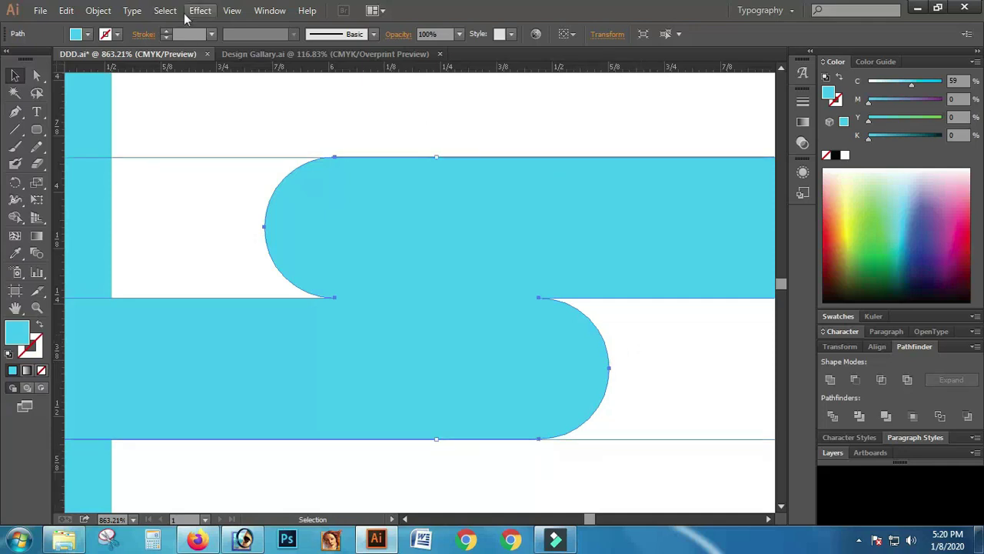
click(88, 35)
click(70, 59)
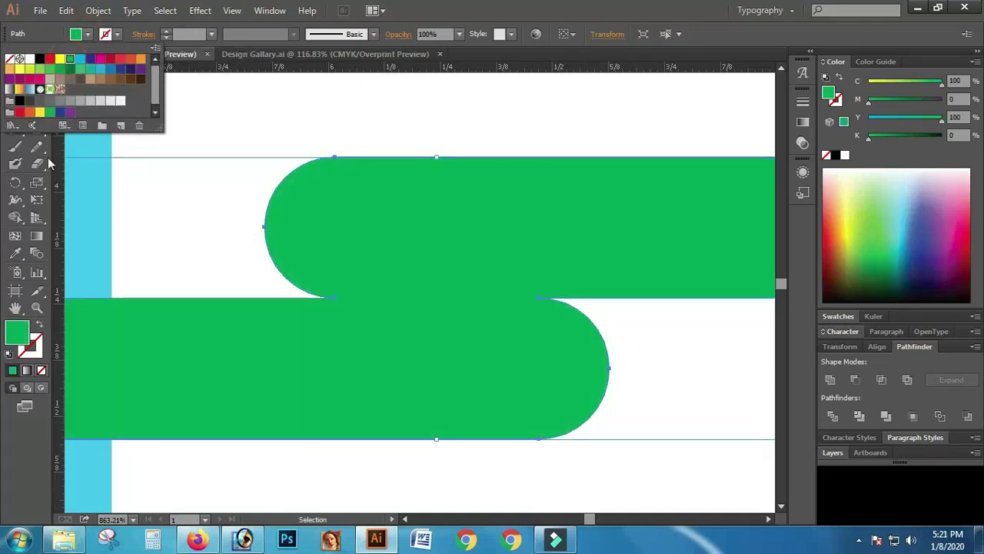
click(110, 59)
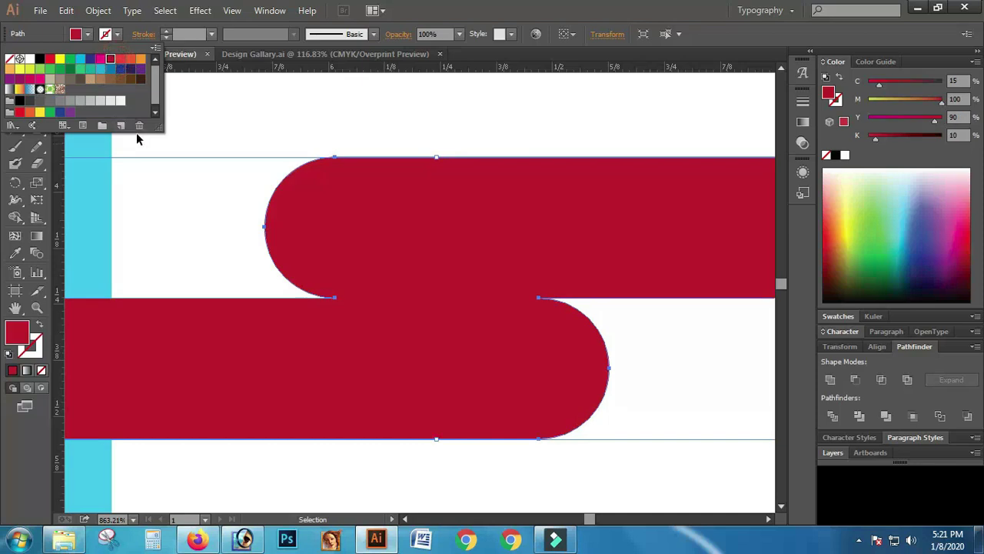
click(201, 246)
click(37, 307)
Step: Move the red shape onto the card's upper part and rotate it diagonally
alt+click(233, 239)
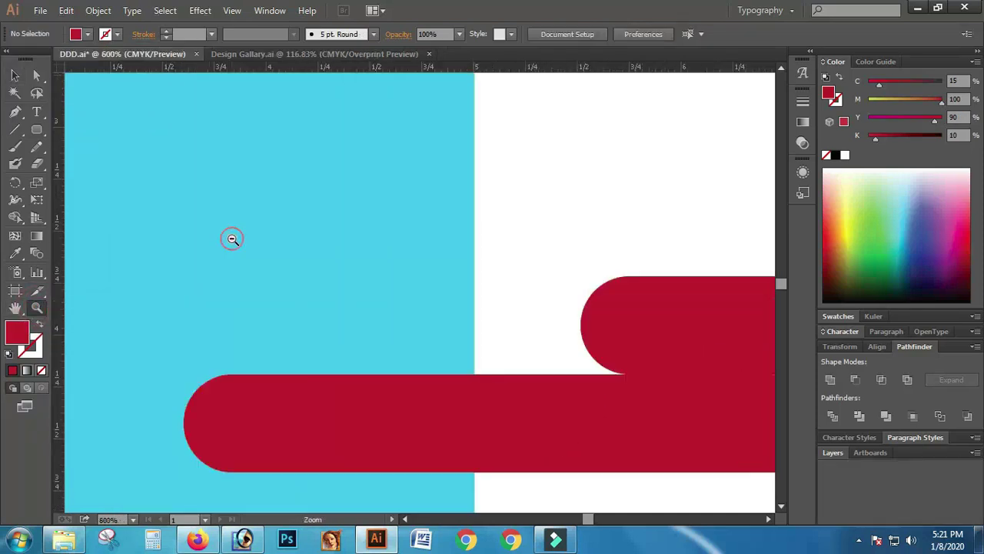
click(656, 356)
key(v)
drag(617, 373, 326, 280)
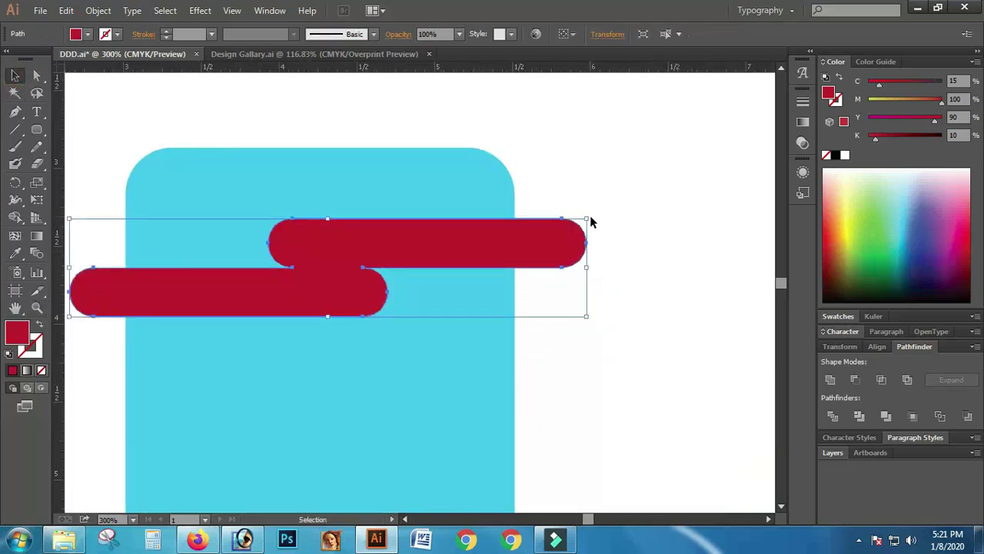
drag(593, 213, 585, 303)
drag(300, 269, 293, 312)
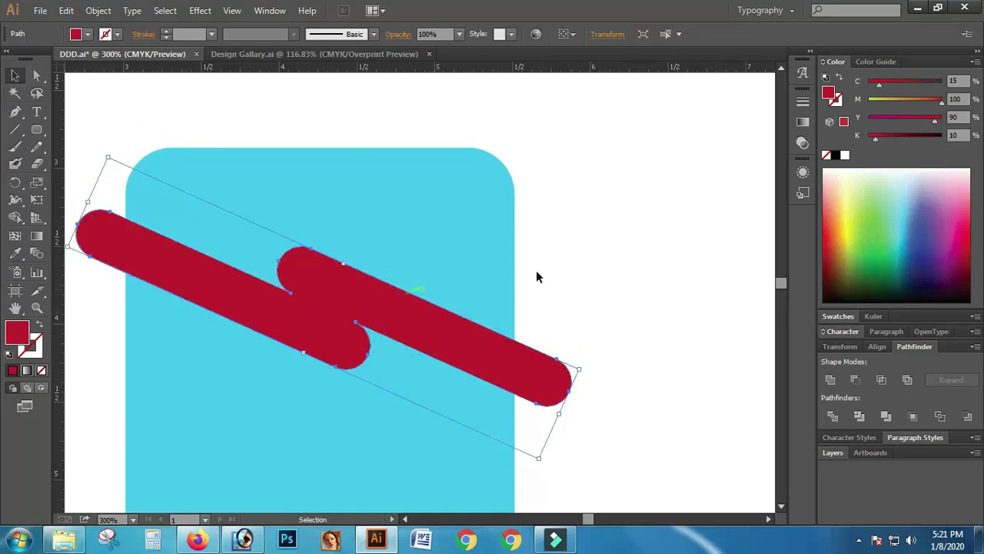
click(569, 264)
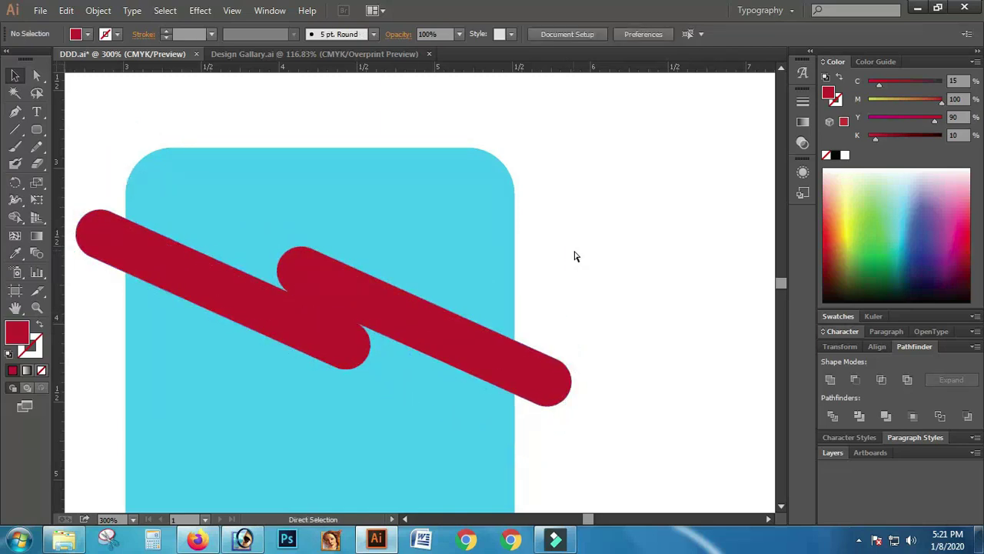
Step: Refine the red band's rotation, size and position to fit across the card
key(ctrl+minus)
scroll(538, 267, down, 1)
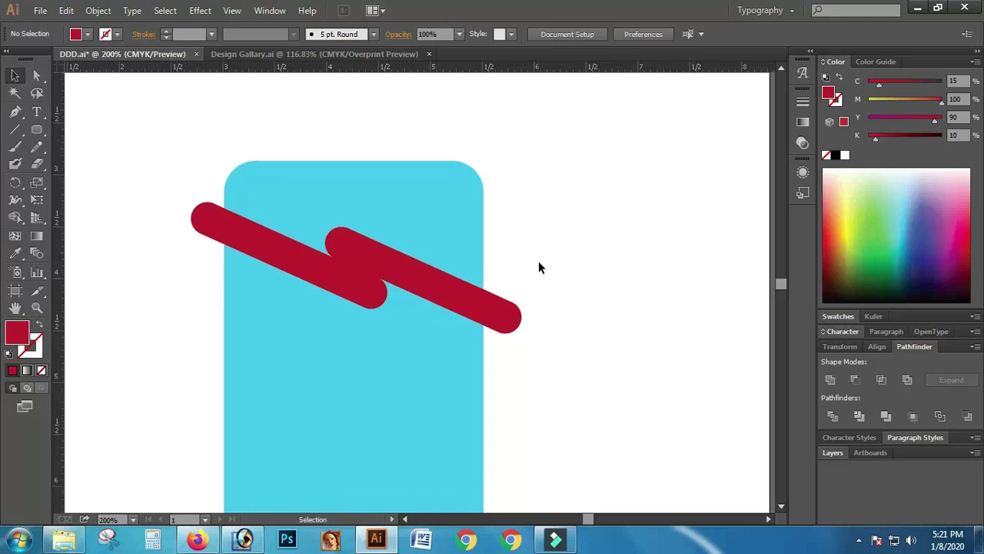
click(378, 275)
drag(531, 309, 526, 329)
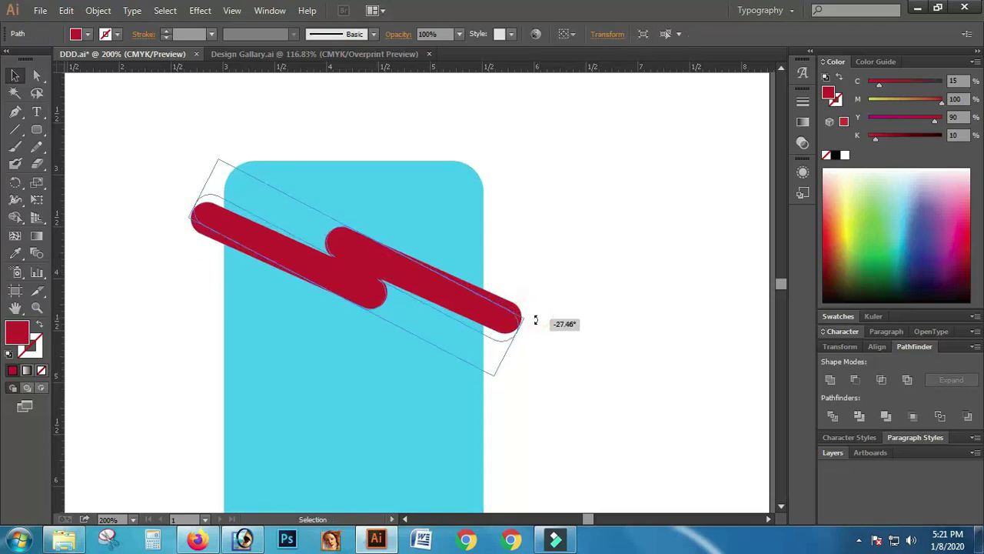
drag(354, 261, 340, 313)
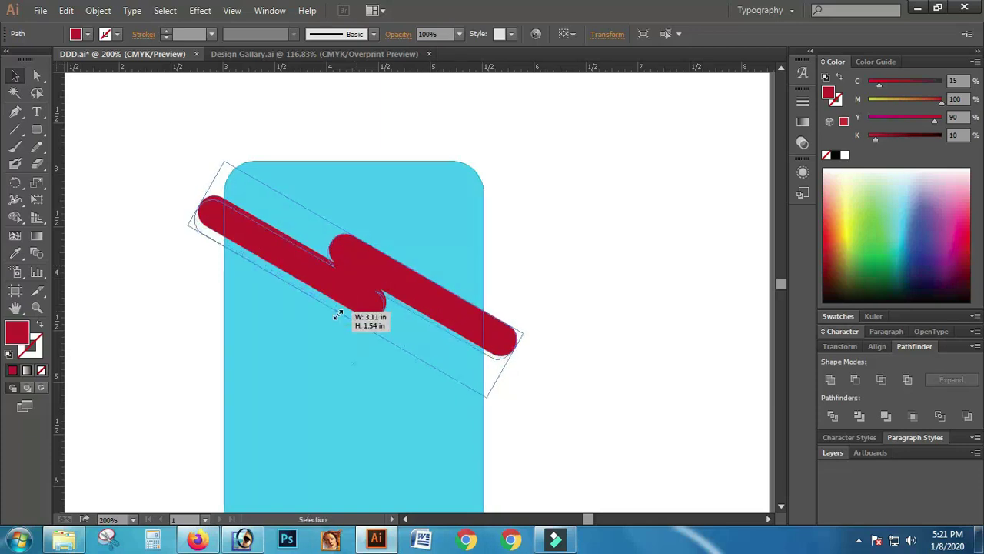
click(545, 246)
click(433, 272)
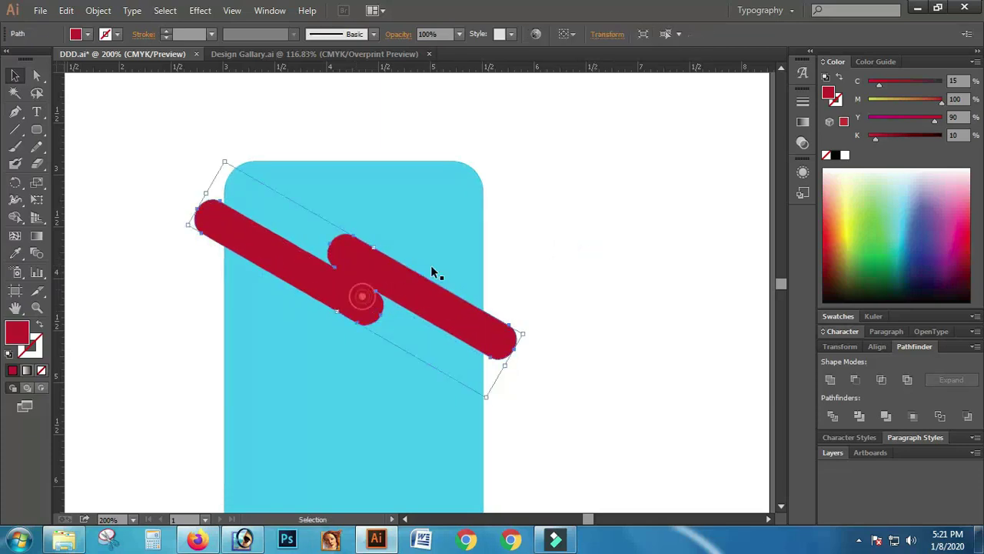
drag(349, 283, 349, 271)
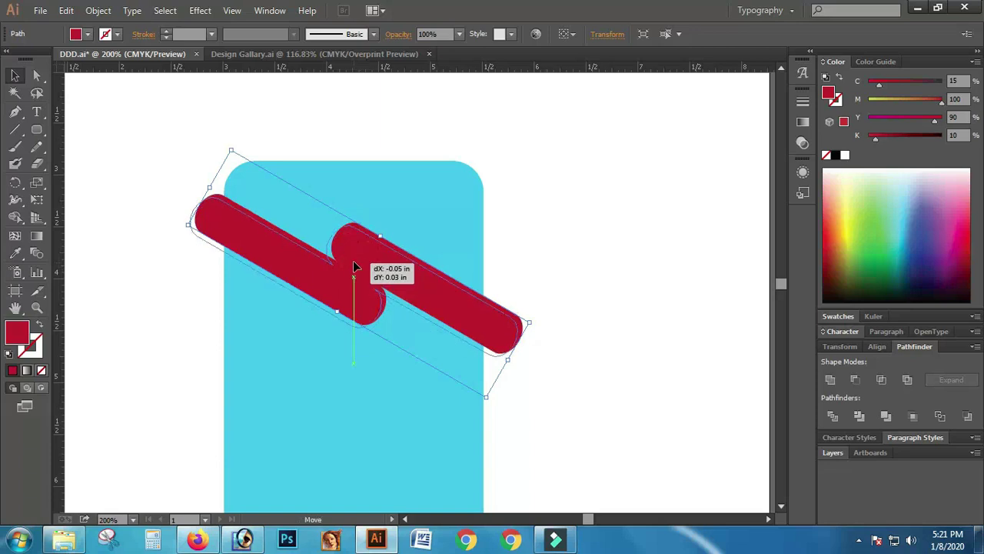
click(556, 259)
Step: Paste a copy of the cyan card behind the original
key(a)
click(418, 369)
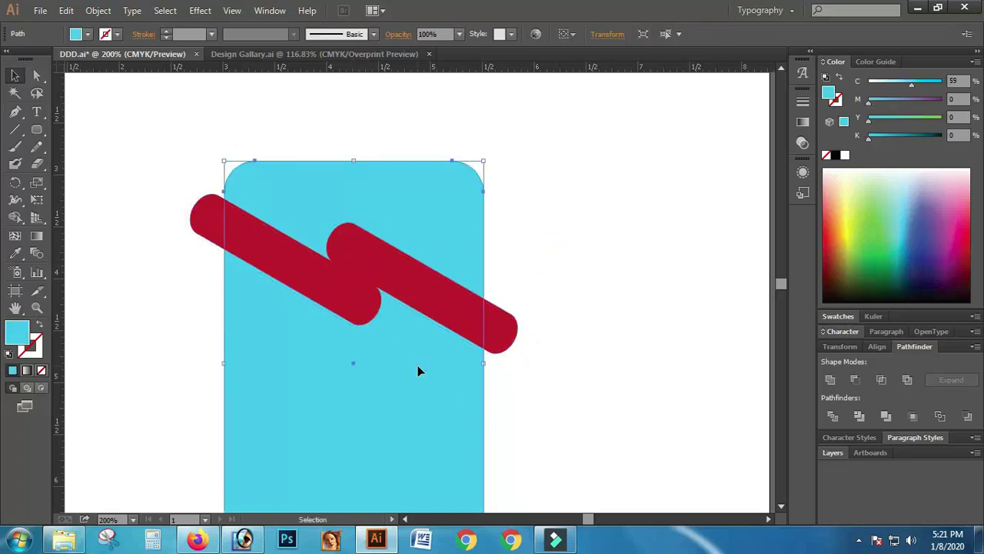
click(66, 10)
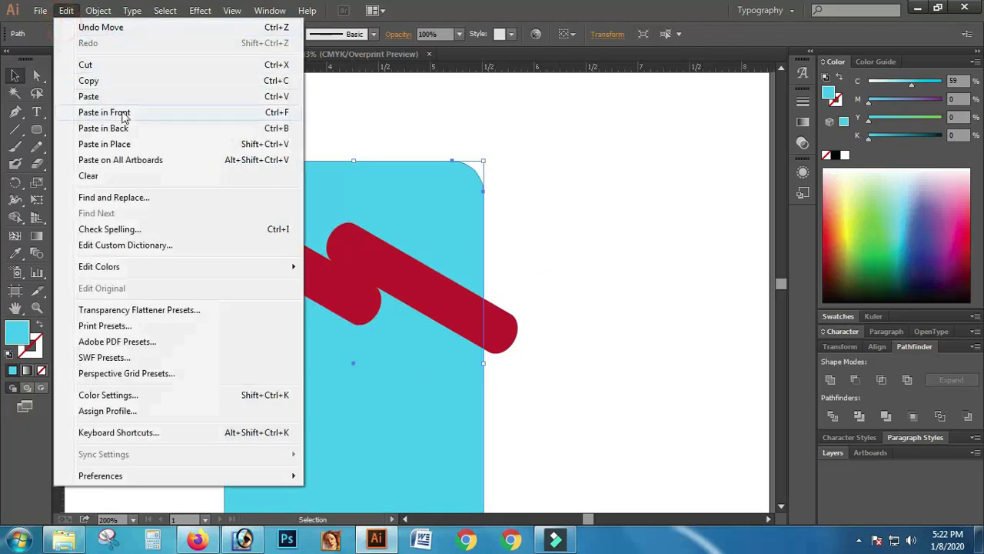
click(136, 128)
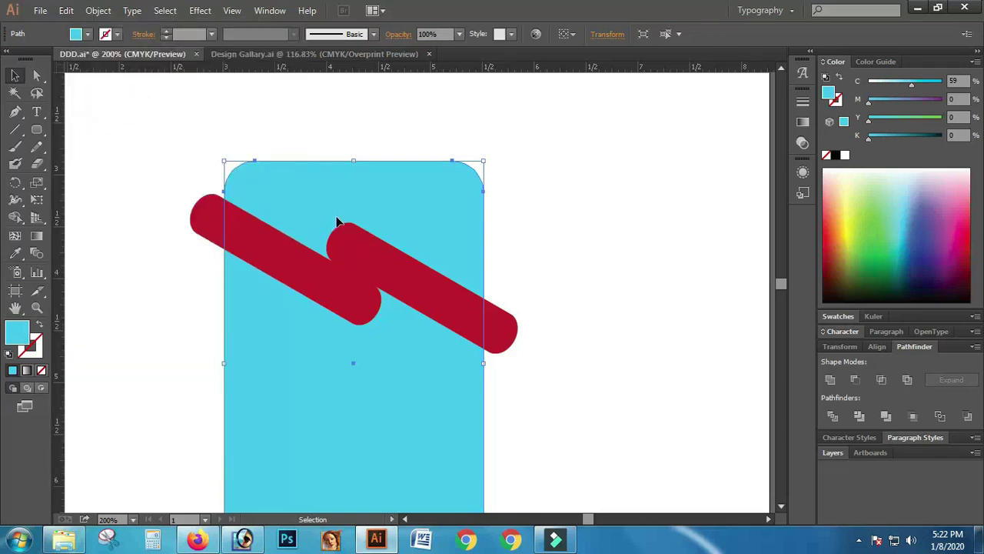
key(a)
key(ctrl+shift+a)
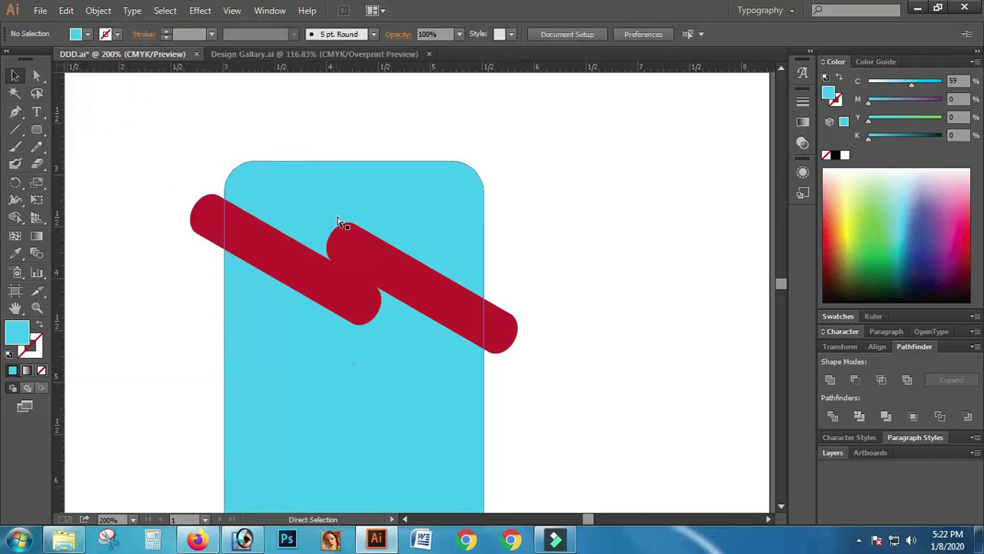
key(v)
click(305, 367)
key(a)
key(v)
key(ctrl+shift+a)
key(ctrl+shift+a)
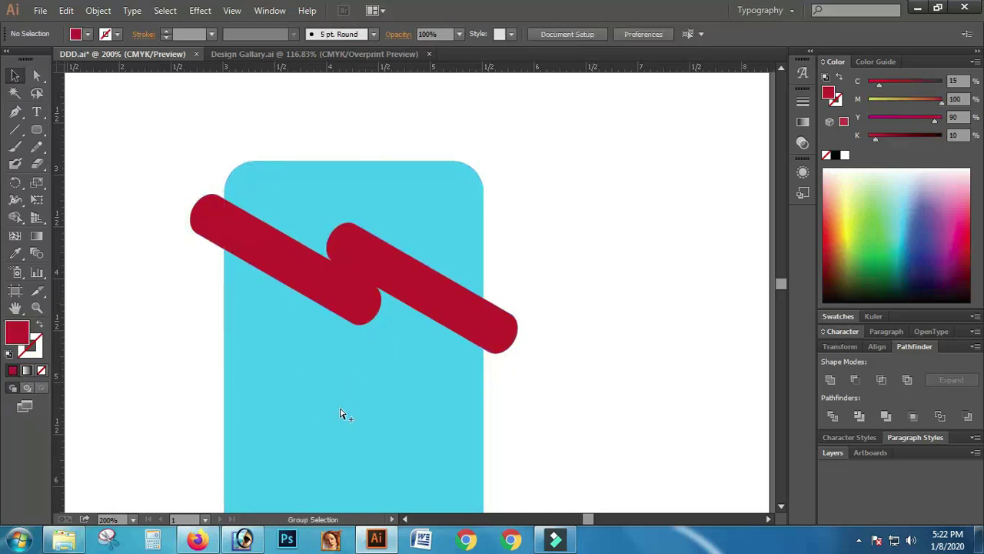
click(342, 415)
click(170, 279)
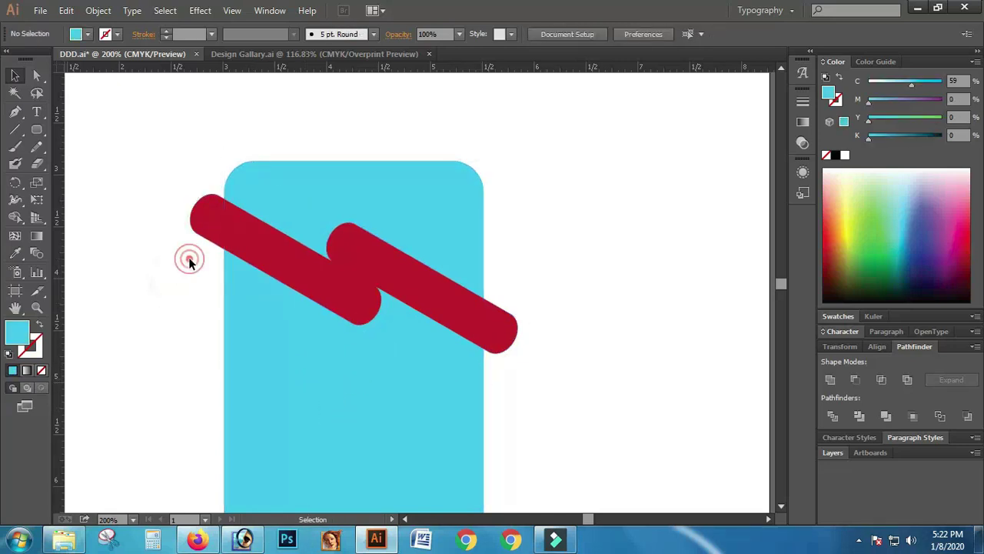
Step: Divide the card and band, ungroup, and delete the red ends sticking past the card
drag(176, 184, 382, 292)
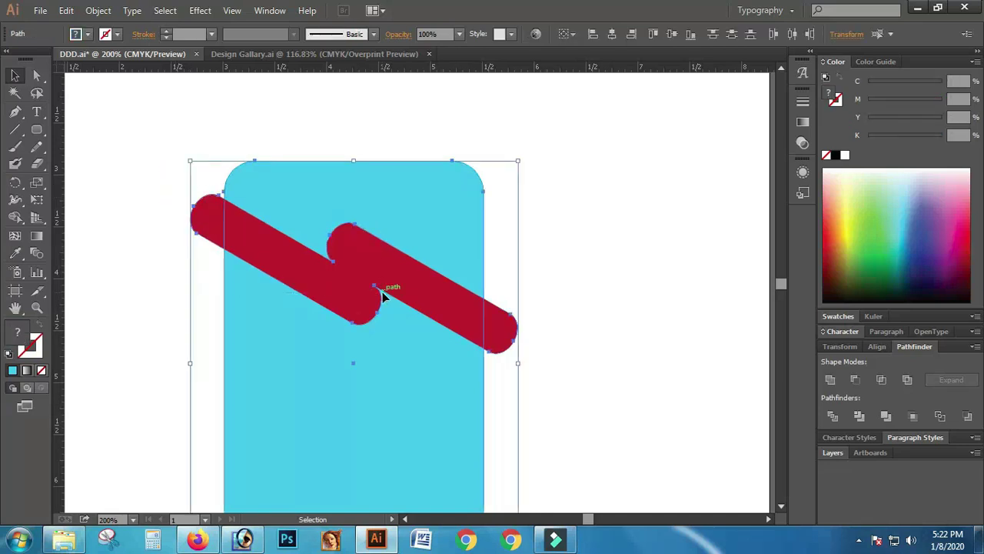
click(833, 416)
right_click(341, 263)
click(354, 345)
click(567, 288)
click(514, 309)
key(Delete)
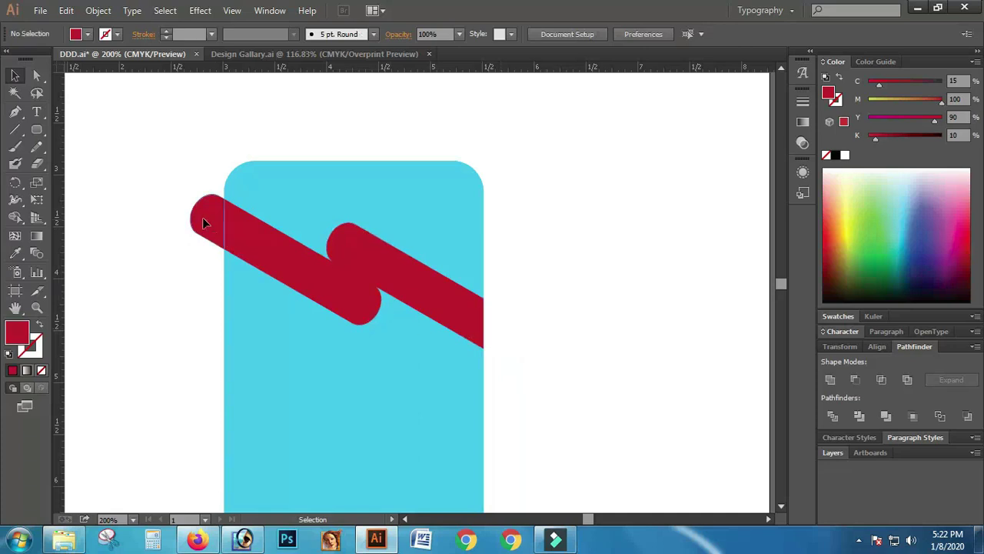
click(202, 217)
key(Delete)
click(300, 202)
Step: Select the red band on the card and delete it
click(315, 365)
click(174, 356)
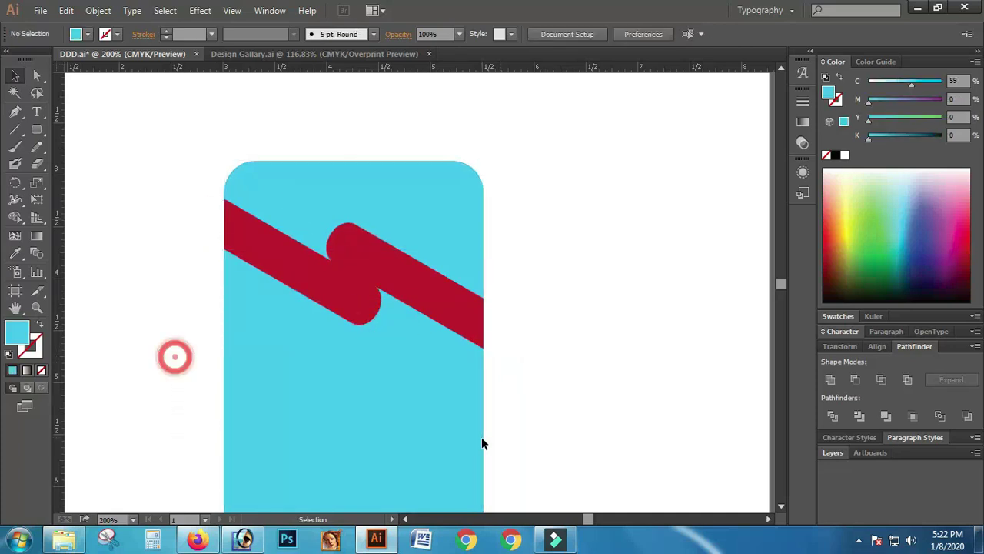
drag(310, 132, 503, 229)
click(354, 289)
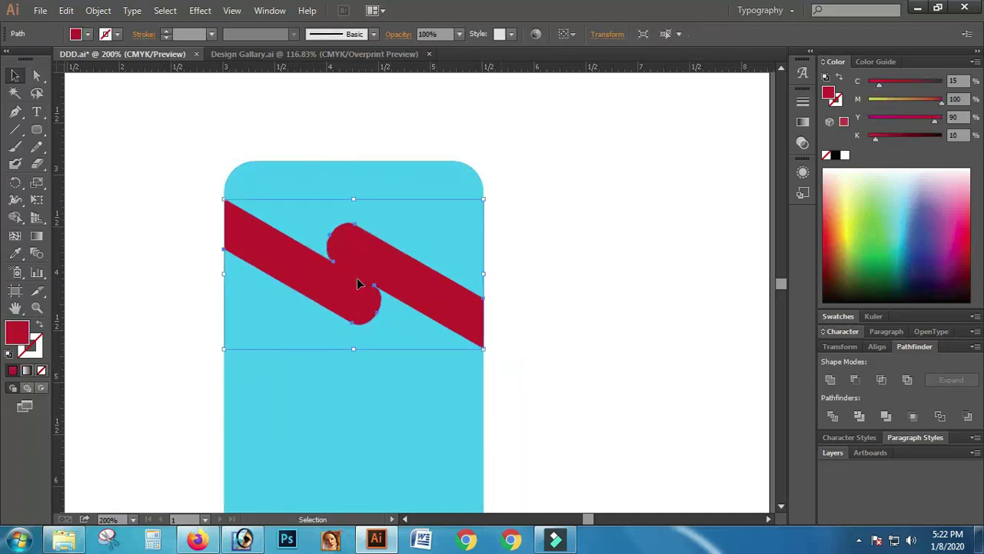
key(a)
click(357, 284)
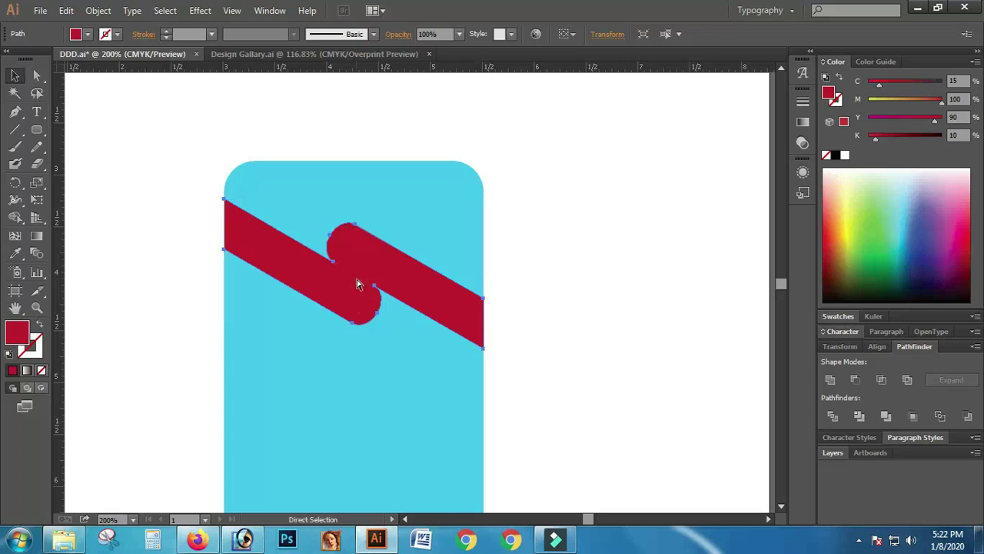
key(Delete)
Step: Undo to restore the deleted red band
key(v)
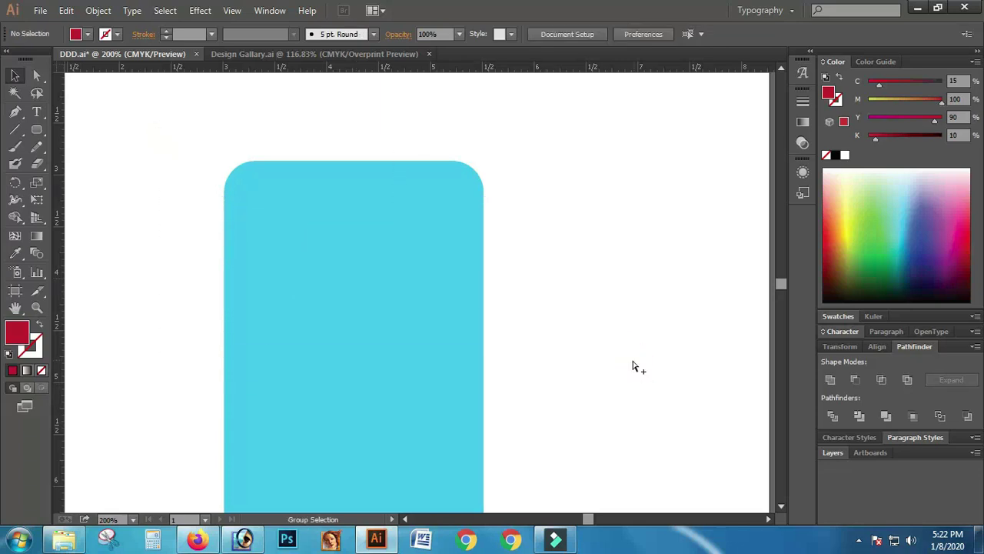
key(ctrl+z)
click(599, 316)
click(408, 382)
scroll(550, 338, down, 3)
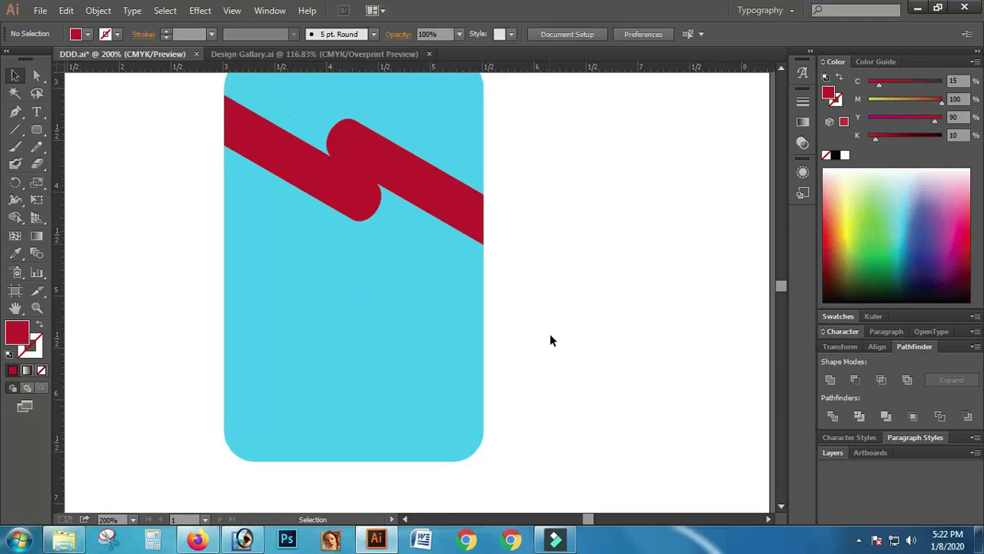
scroll(543, 338, up, 1)
Step: Make a slightly offset copy of the red band and fill it dark blue
click(353, 204)
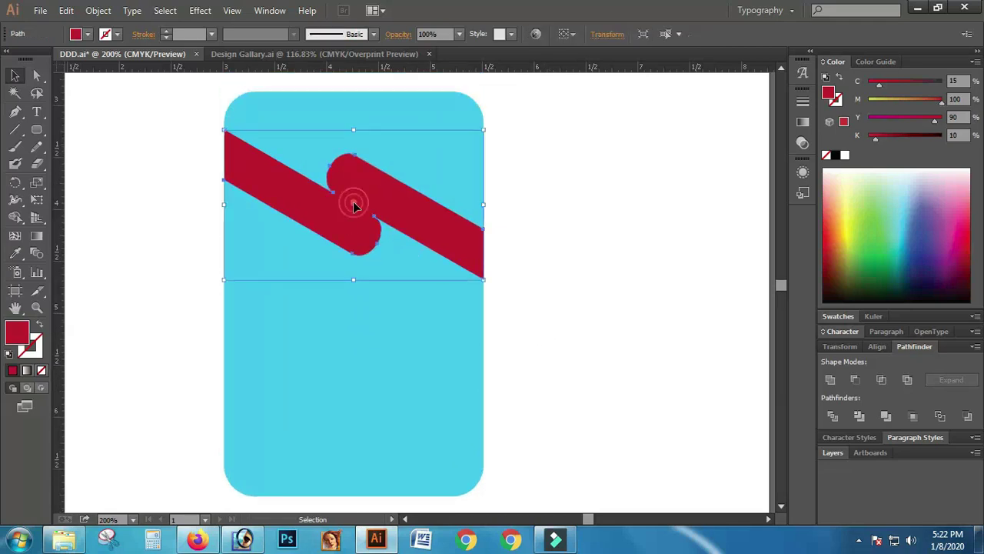
drag(350, 210, 351, 212)
click(560, 207)
click(355, 162)
click(534, 174)
click(393, 177)
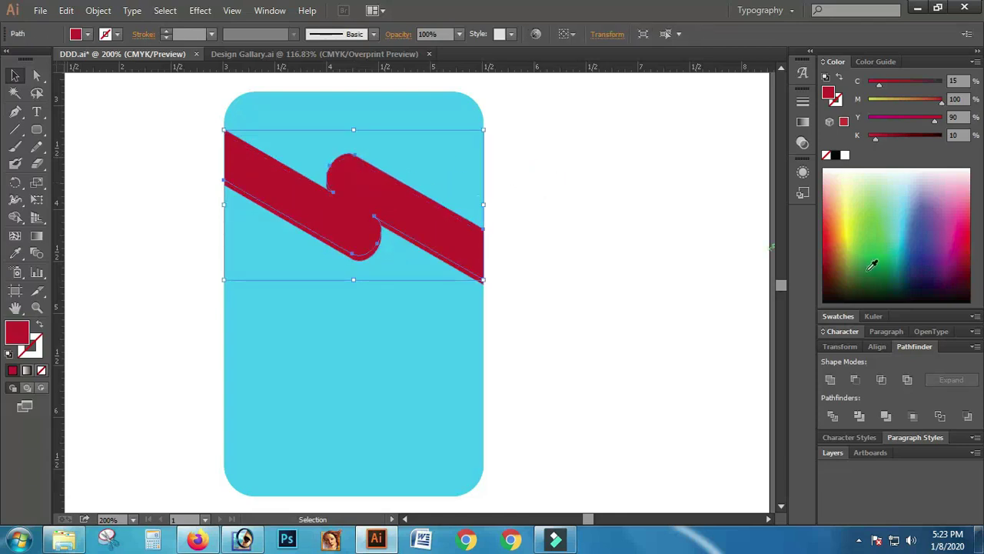
click(85, 35)
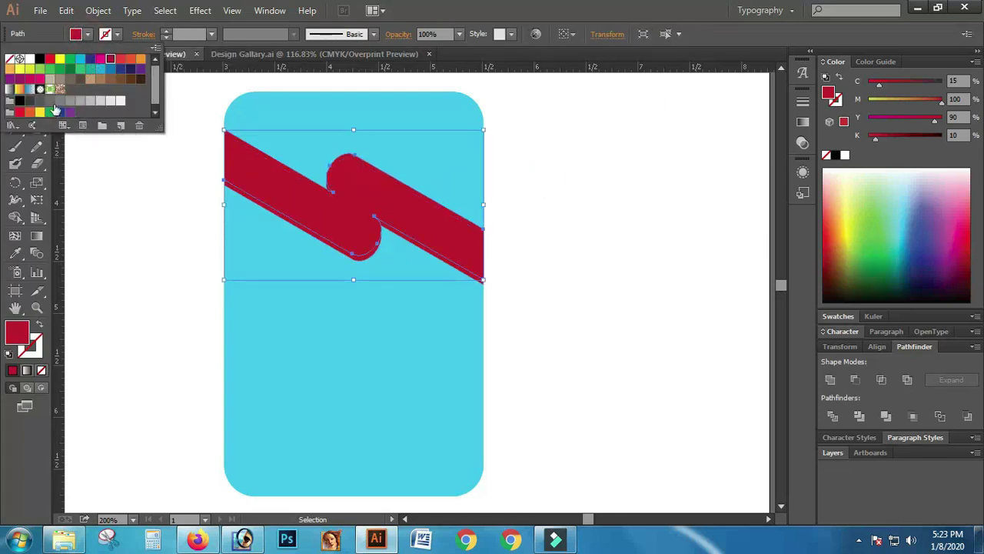
click(50, 101)
click(69, 60)
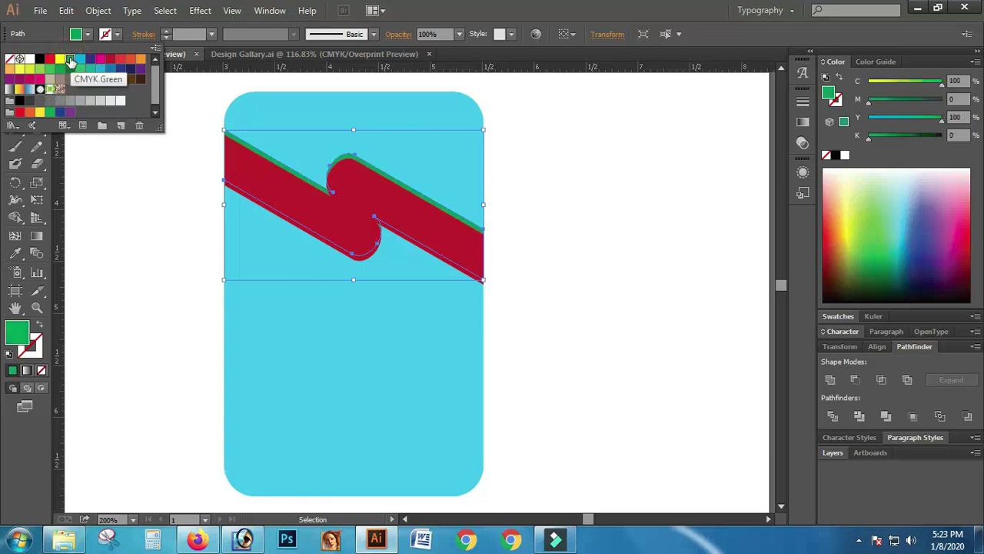
click(90, 60)
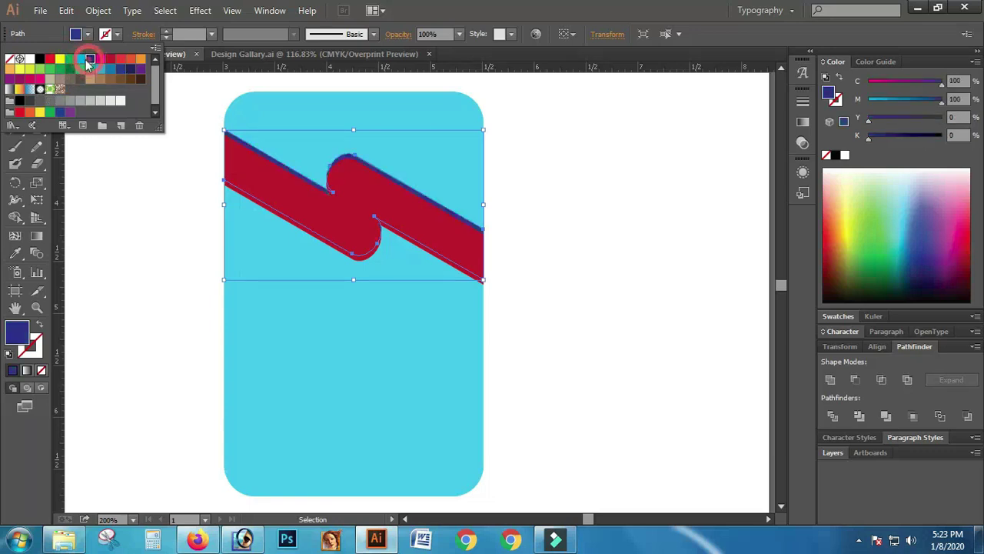
click(600, 264)
Step: Reselect the red band and show the alignment options
click(344, 221)
click(559, 260)
click(451, 239)
click(424, 117)
click(468, 258)
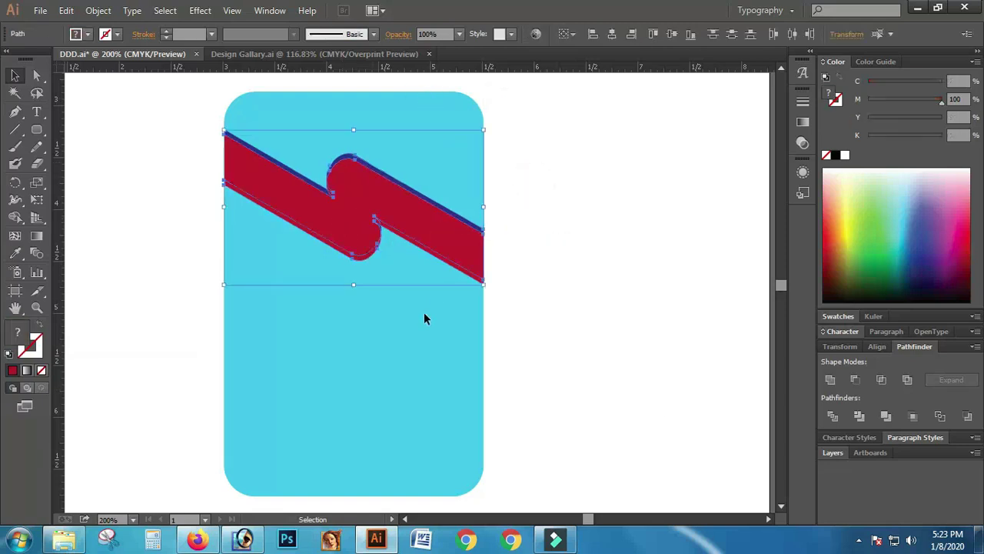
click(877, 346)
click(666, 314)
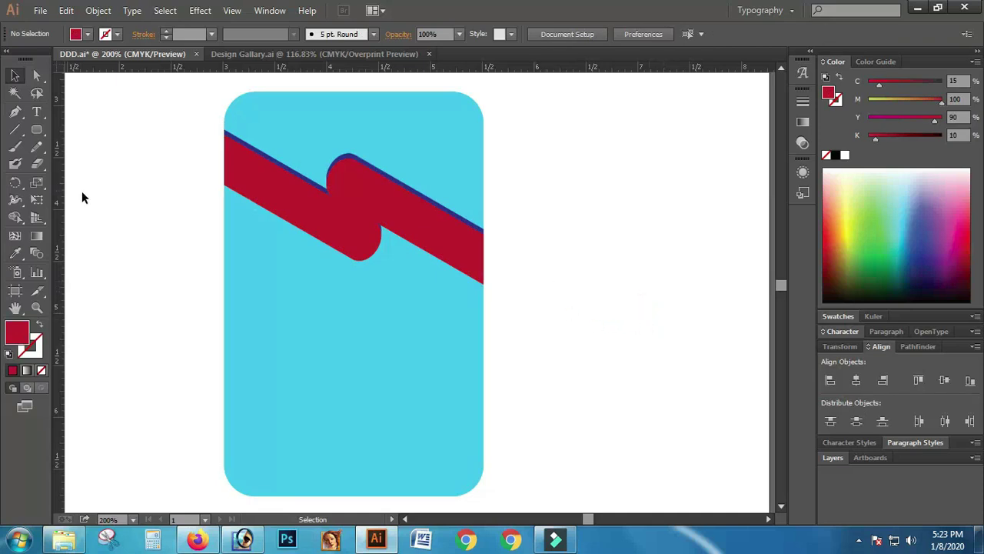
Step: Type the cardholder's name and convert it to uppercase
click(36, 112)
click(134, 367)
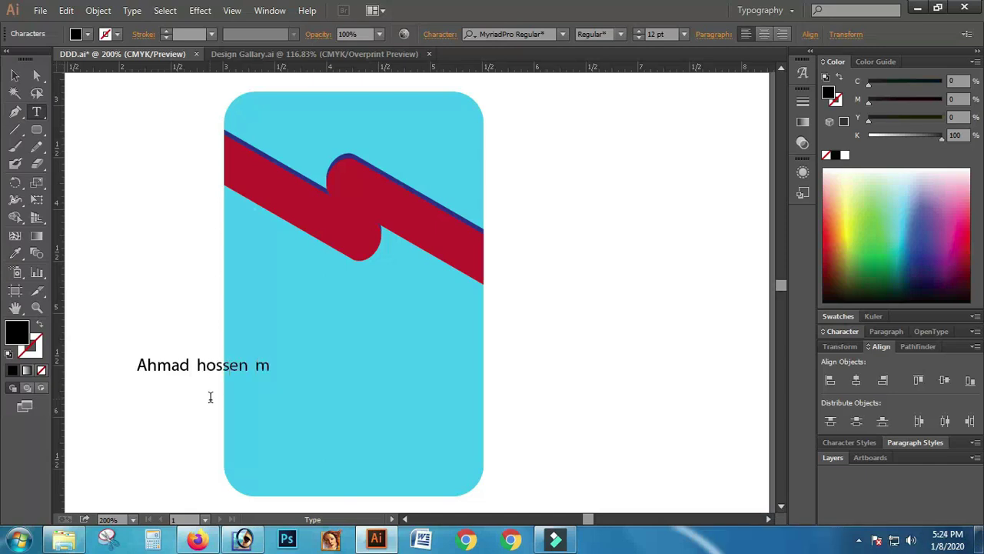
triple_click(307, 366)
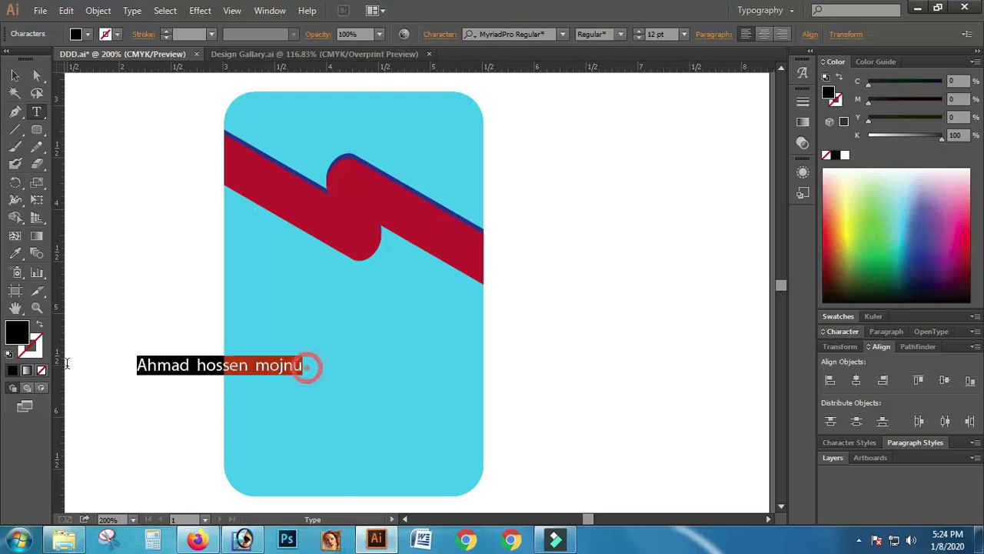
click(133, 10)
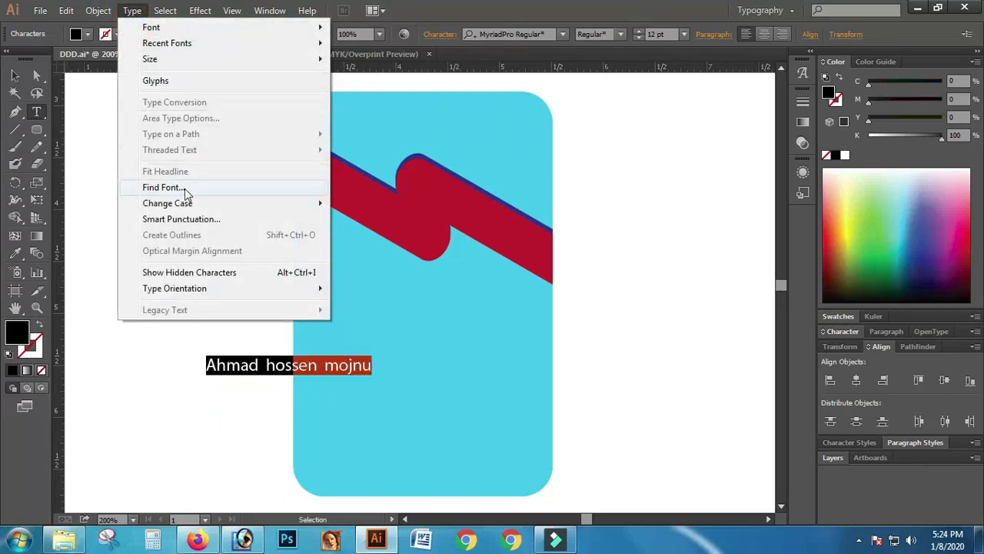
mouse_move(168, 203)
click(390, 202)
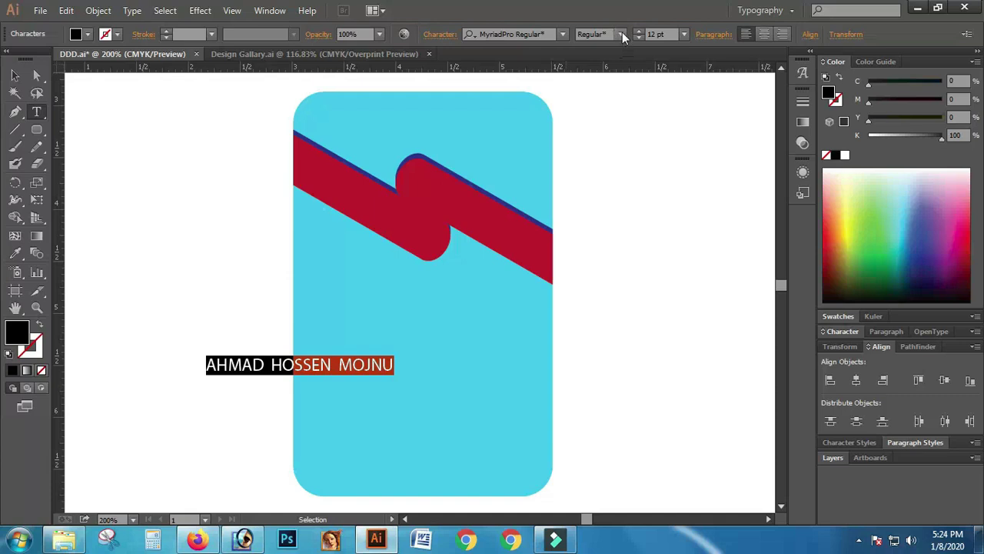
Step: Set the name's font to Arial Bold
click(538, 34)
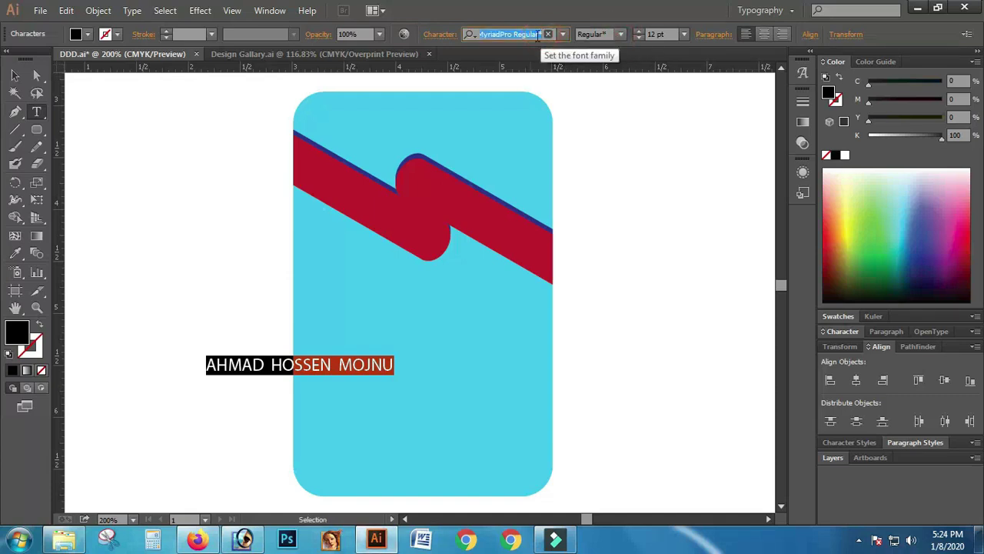
text(Arial)
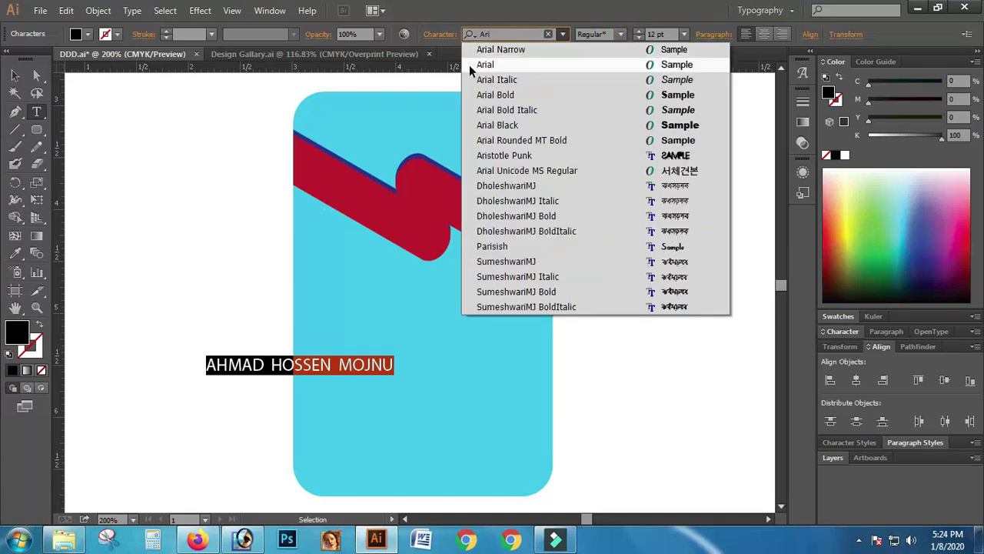
click(477, 64)
click(620, 34)
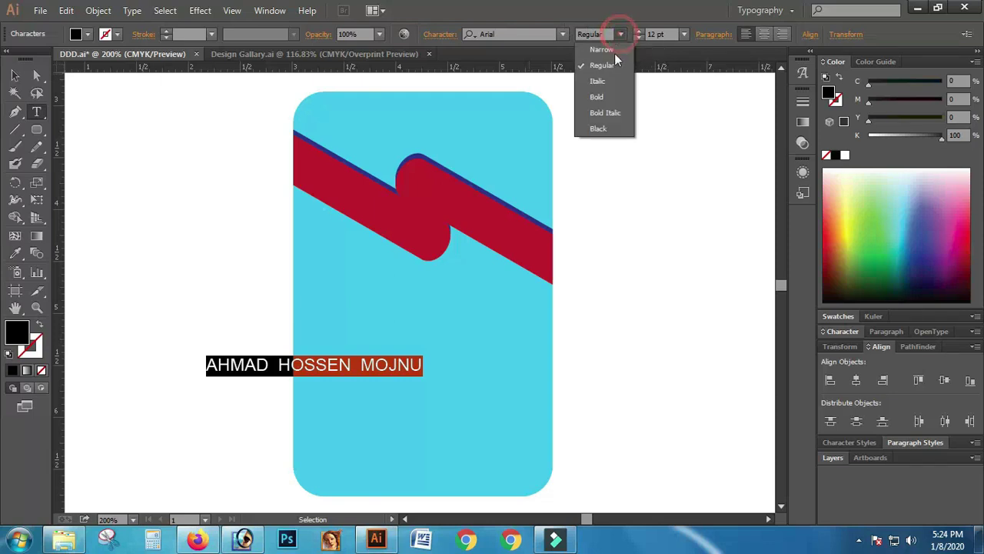
click(613, 97)
Step: Centre the name just below the red band and remove its two extra spaces
key(Escape)
mouse_move(329, 370)
mouse_down()
mouse_move(438, 293)
mouse_move(463, 288)
mouse_up()
key(t)
click(389, 291)
key(BackSpace)
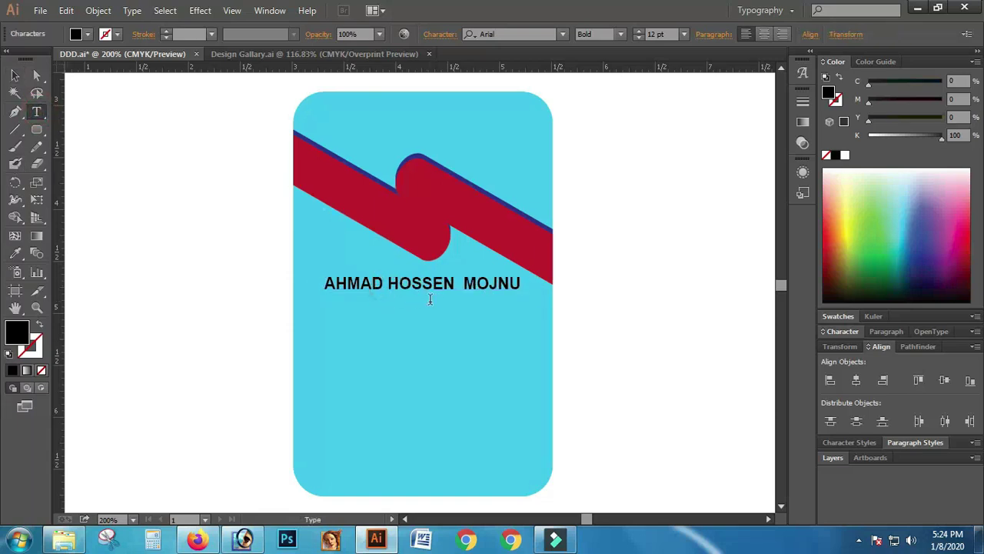
click(461, 283)
key(BackSpace)
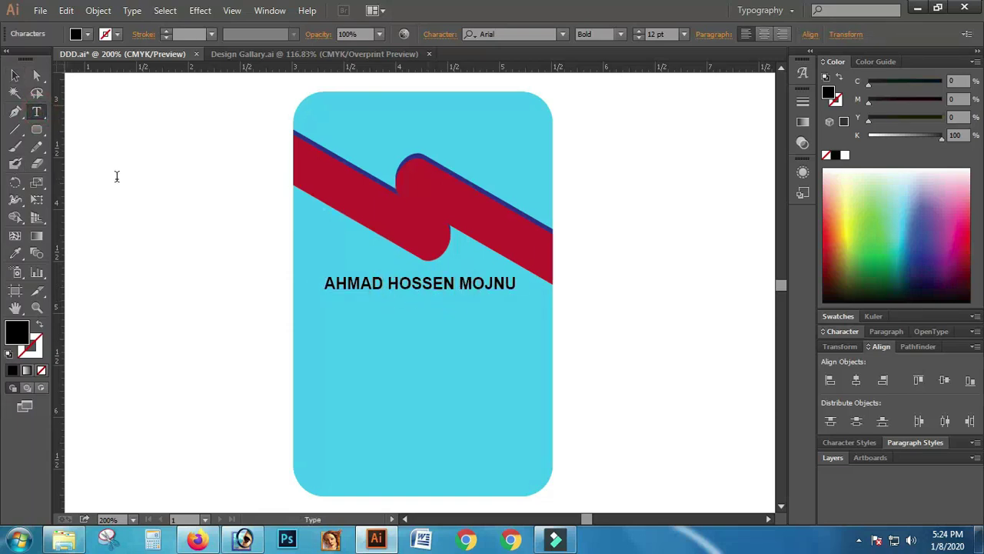
click(15, 75)
click(117, 188)
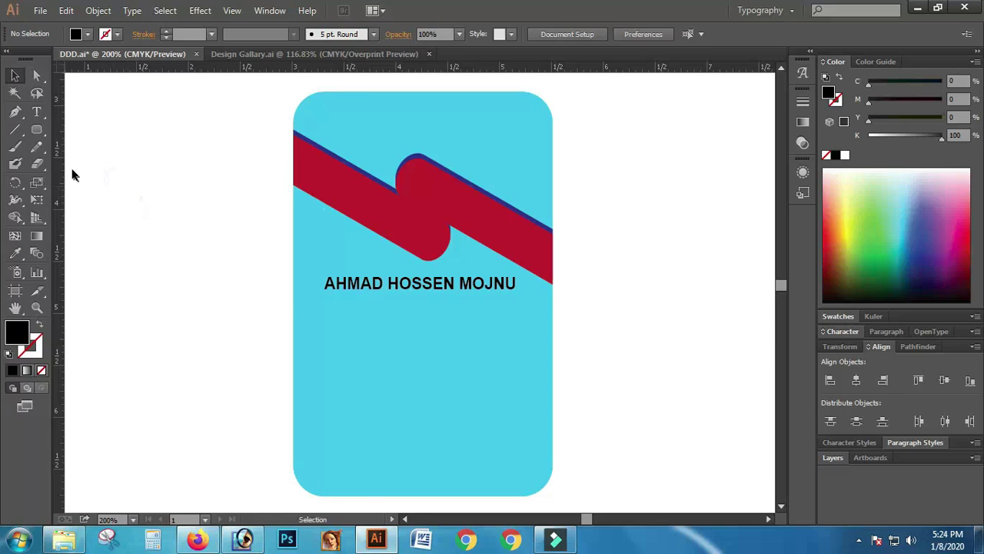
Step: Duplicate the name line below it, retype it as 'Graphic Designer' and nudge it up
click(367, 287)
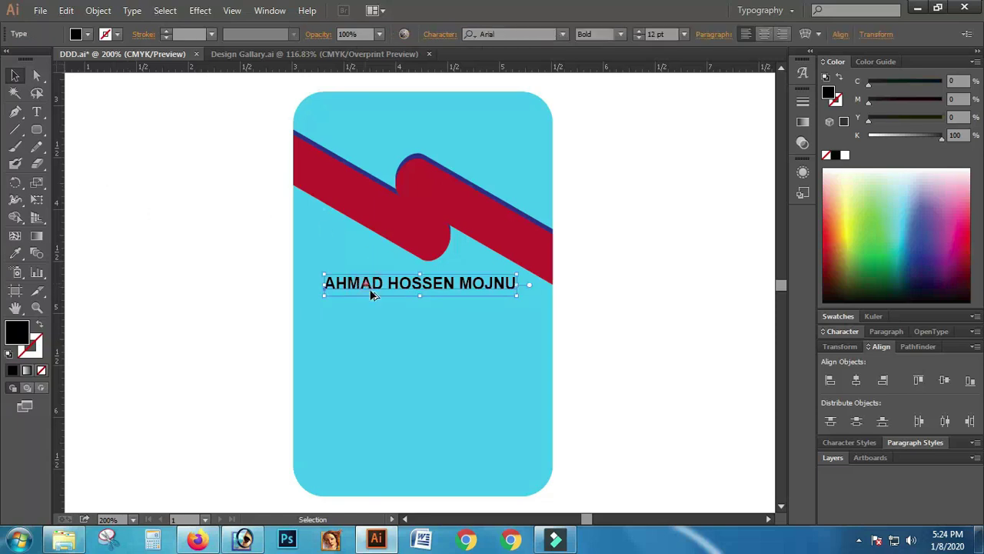
alt+drag(372, 295, 367, 327)
click(37, 111)
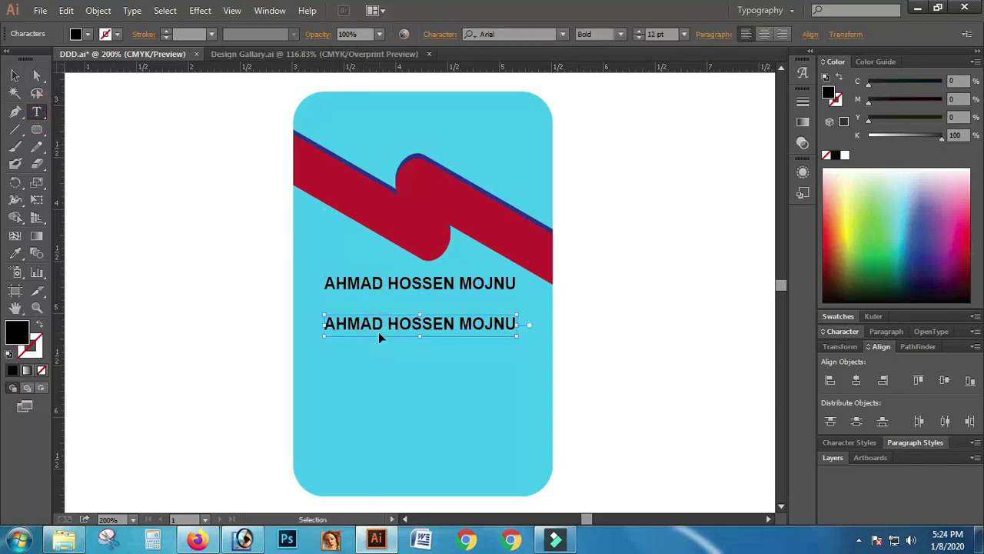
triple_click(378, 331)
text(Graphic Designer)
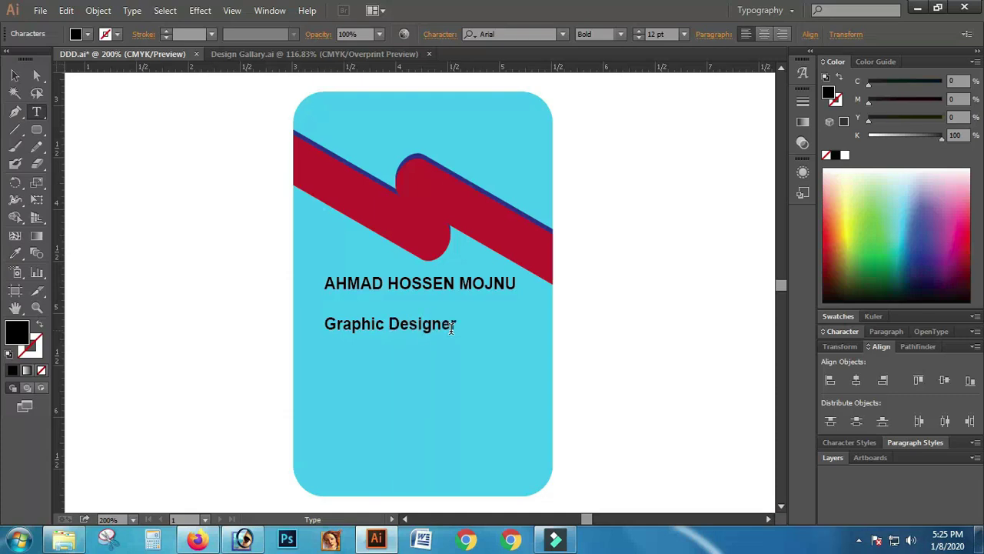
click(15, 75)
drag(421, 329, 454, 317)
Step: Draw a crimson rounded-rectangle pill around the title and send it behind the text
click(36, 130)
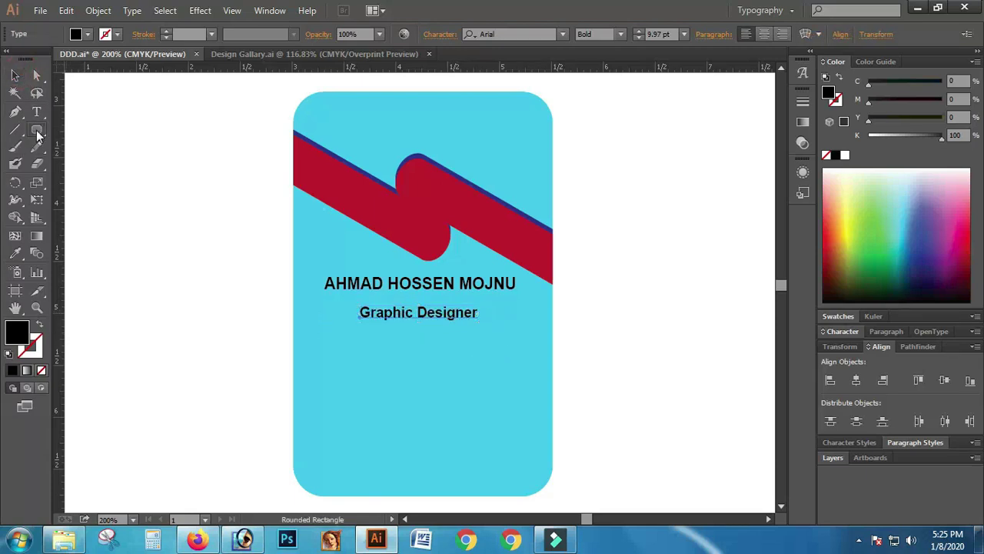
drag(354, 302, 489, 322)
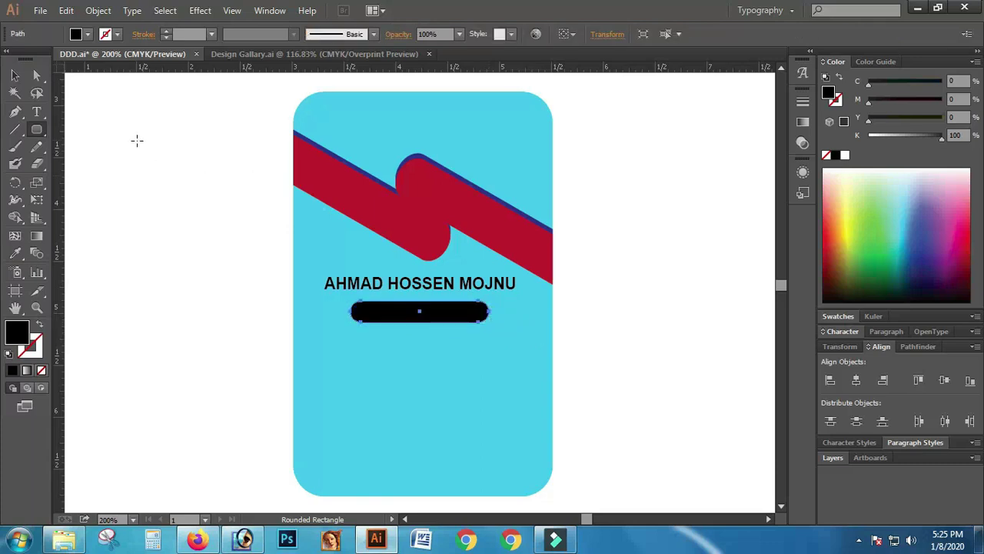
click(88, 34)
click(110, 59)
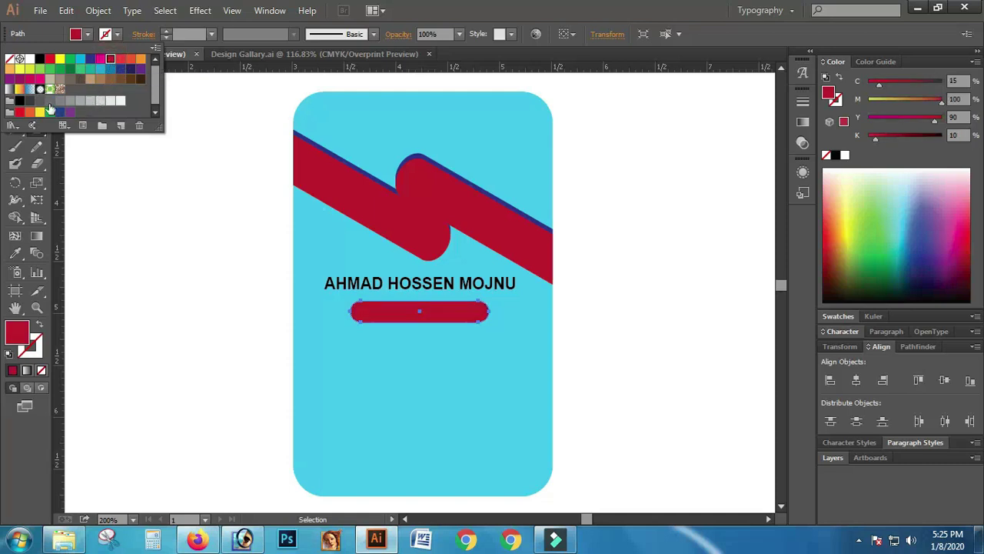
click(83, 162)
key(ctrl+bracketleft)
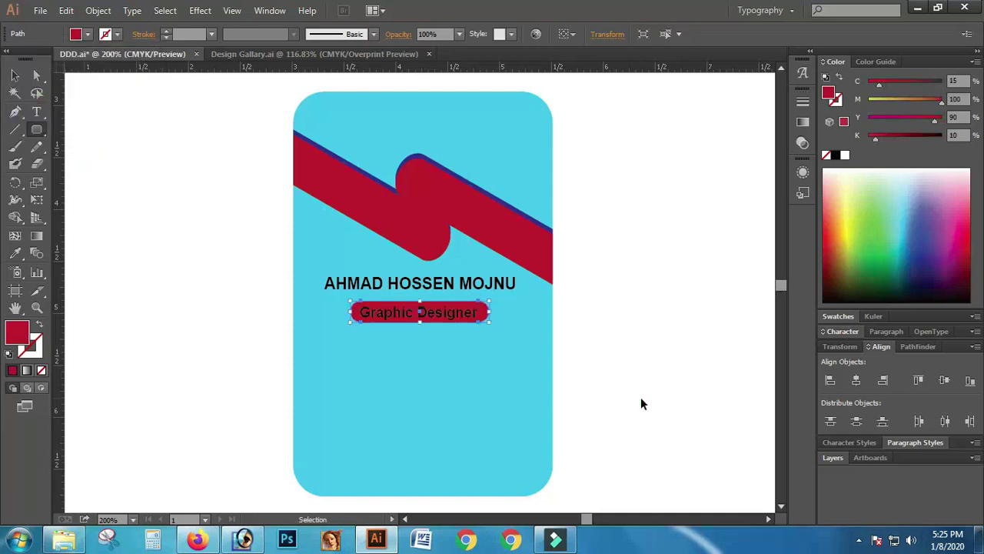
Step: Place a duplicate of the Graphic Designer title text below the pill
key(v)
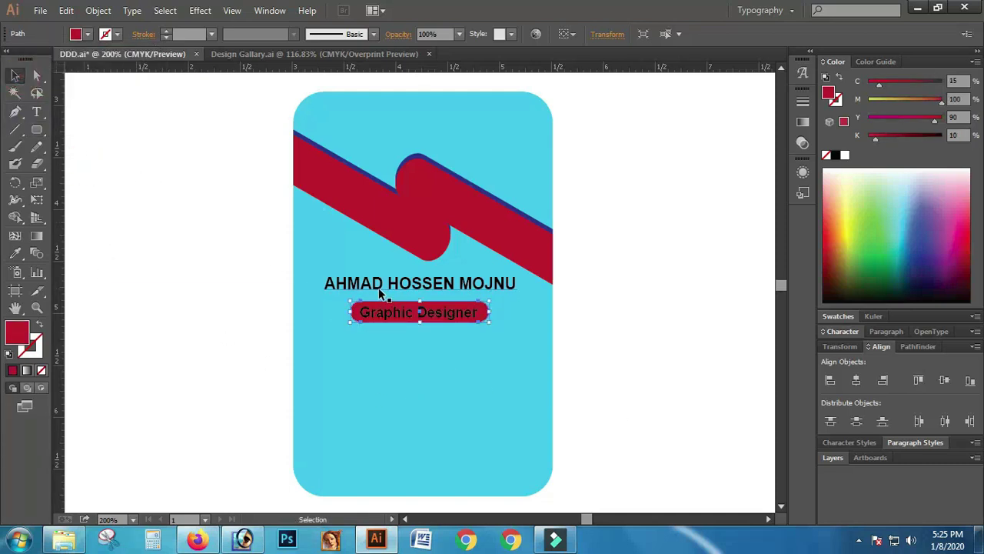
click(398, 315)
drag(400, 318, 396, 352)
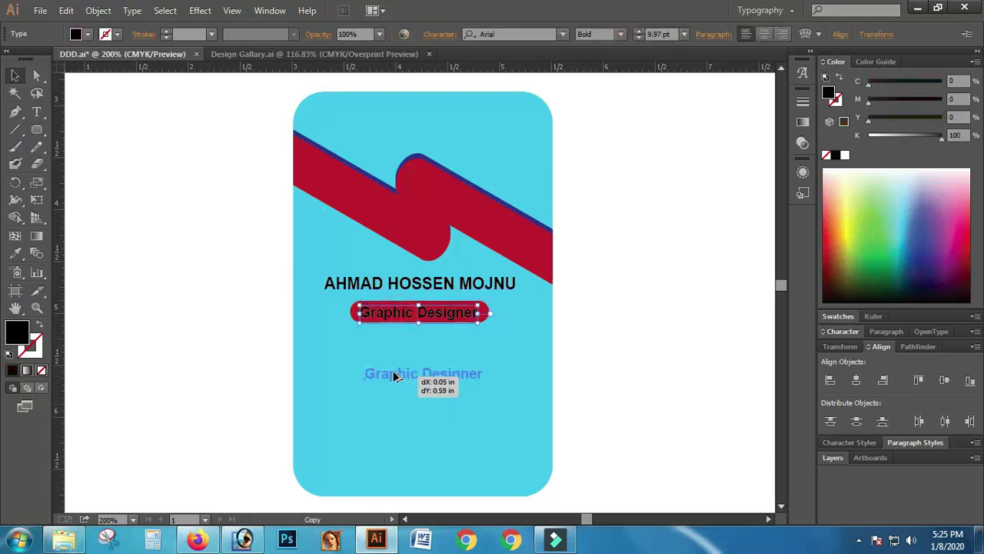
Step: Retype the copied line as the CODE line with its ID code and BLOOD A+
click(36, 112)
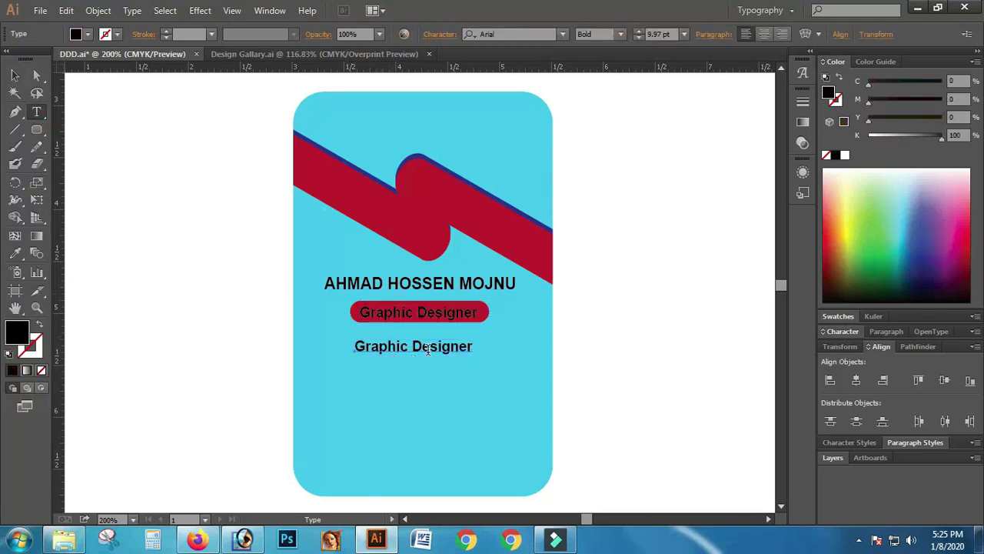
triple_click(427, 350)
text(Co)
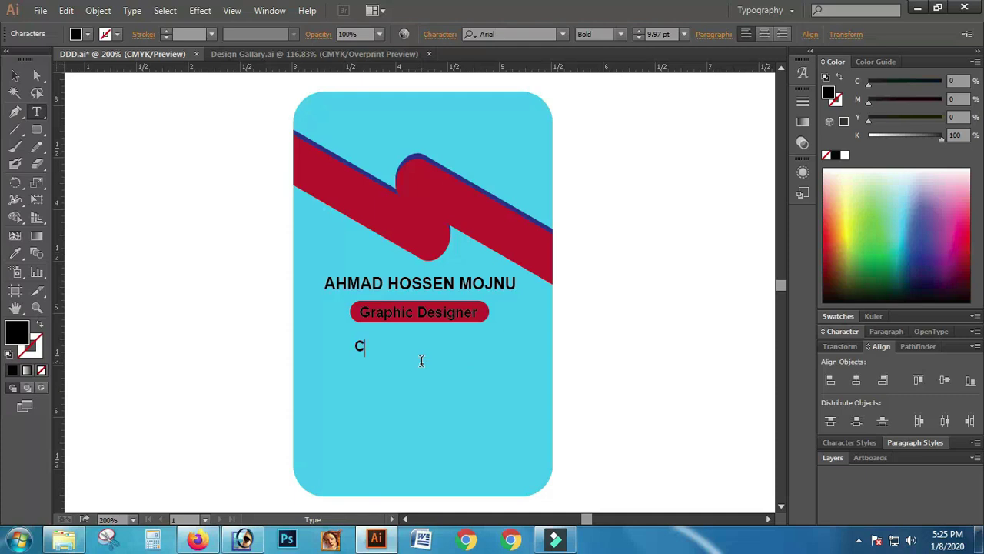
key(BackSpace)
text(ODE)
text(12548 )
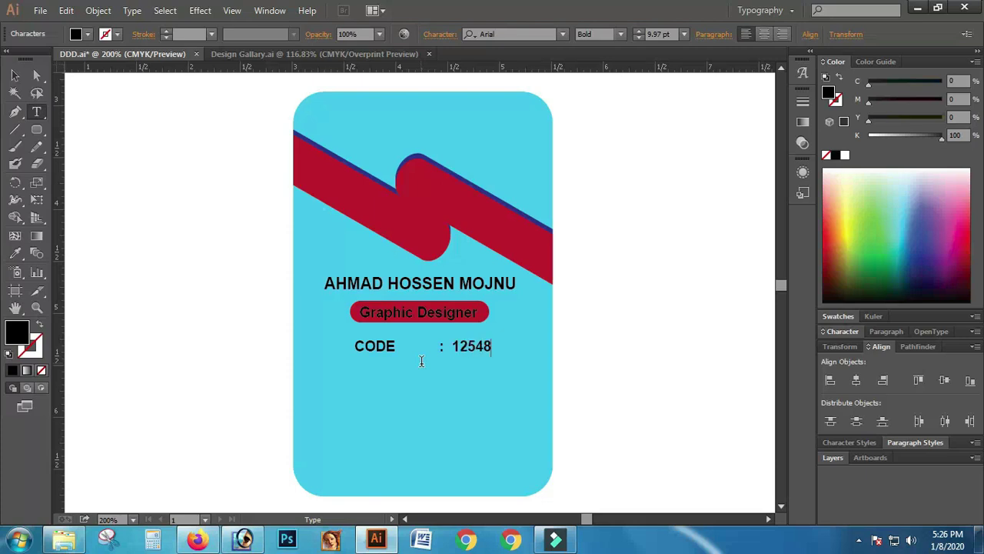
text(BLOOD)
text(A+)
text(Phone)
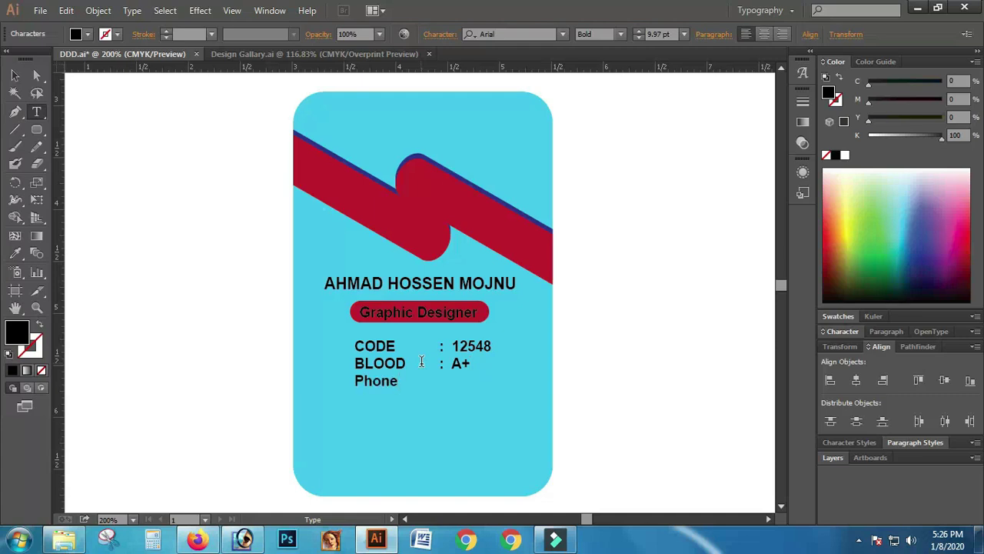
Step: Add the PHONE line with the phone number and the EMAIL line with the e-mail address
key(BackSpace)
key(BackSpace)
key(BackSpace)
key(BackSpace)
text(HONE : )
text(088)
key(BackSpace)
key(BackSpace)
key(BackSpace)
text(+8801)
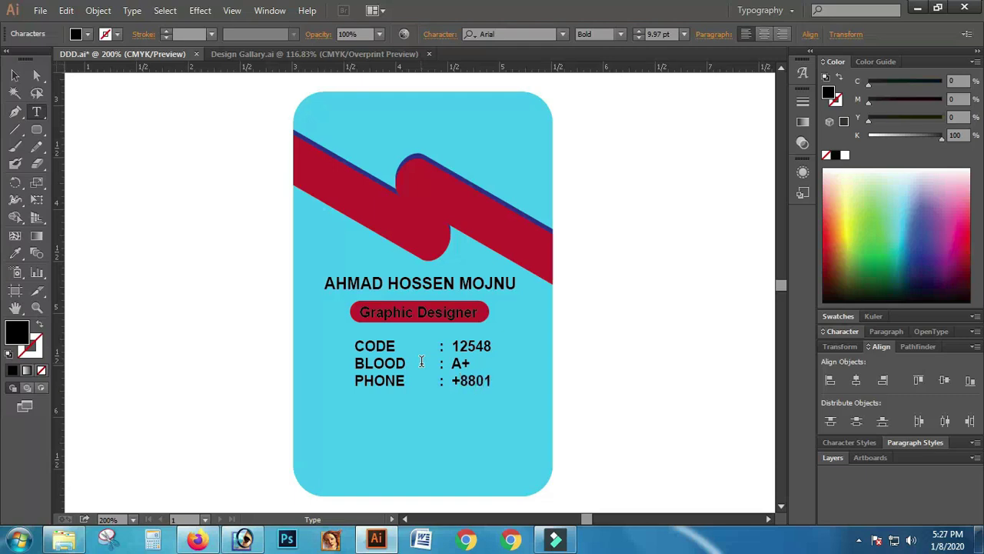
text(9485 )
text(Emai)
key(BackSpace)
key(BackSpace)
key(BackSpace)
text(MAIL :)
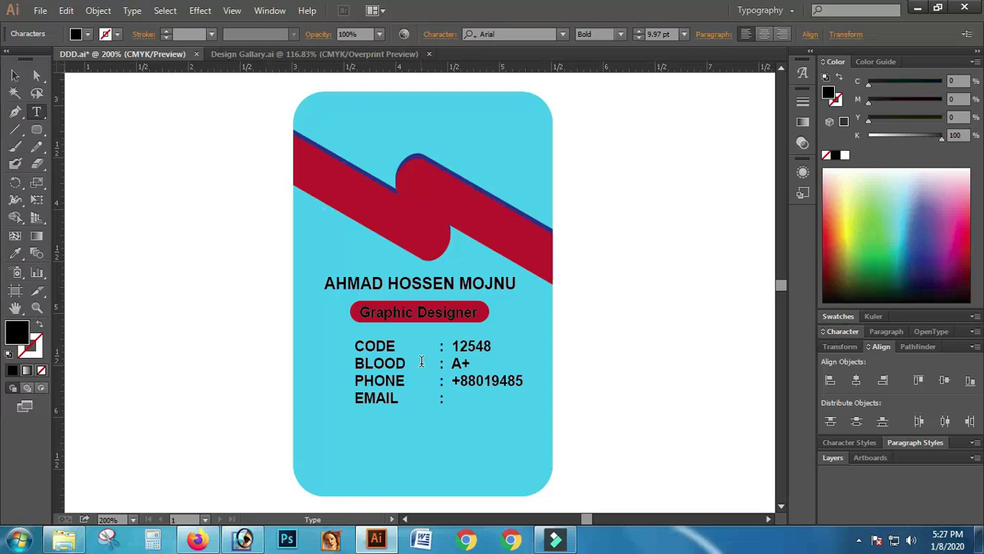
text(g)
text(@gmail.com)
Step: Nudge the info block left and down and set its leading to 17 pt
click(14, 74)
key(Left)
key(Left)
key(Left)
key(Left)
key(Left)
key(Left)
key(Left)
key(Left)
key(Down)
key(Down)
key(Down)
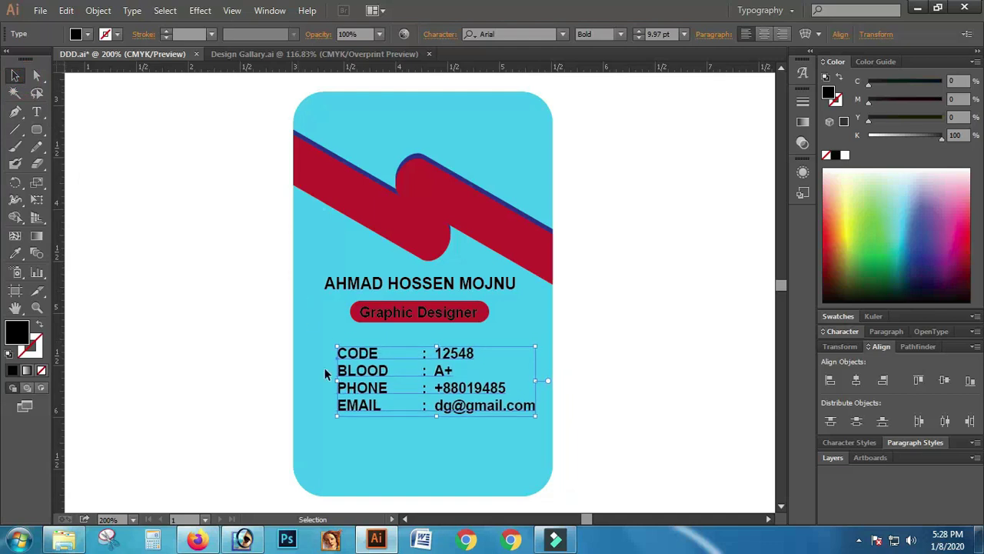
click(842, 331)
click(928, 359)
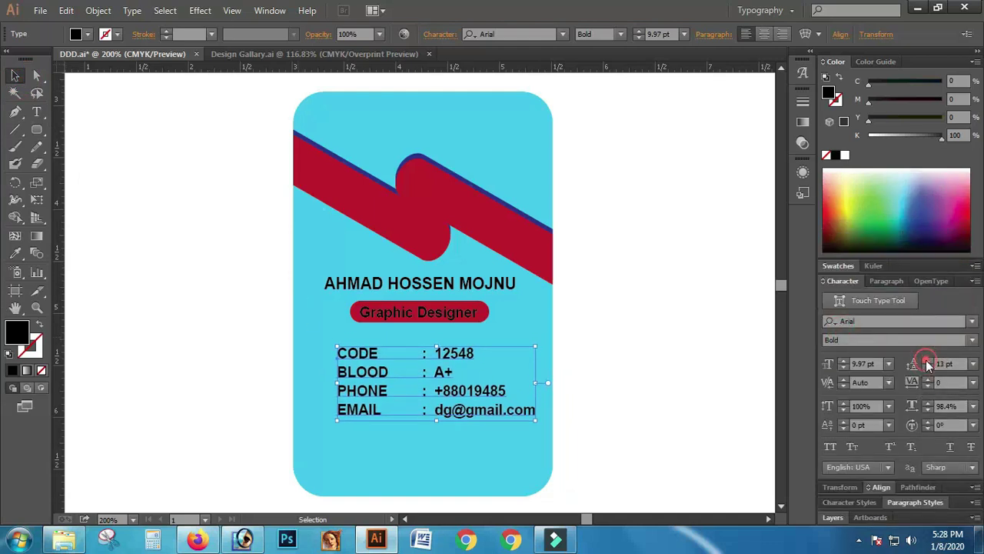
click(660, 359)
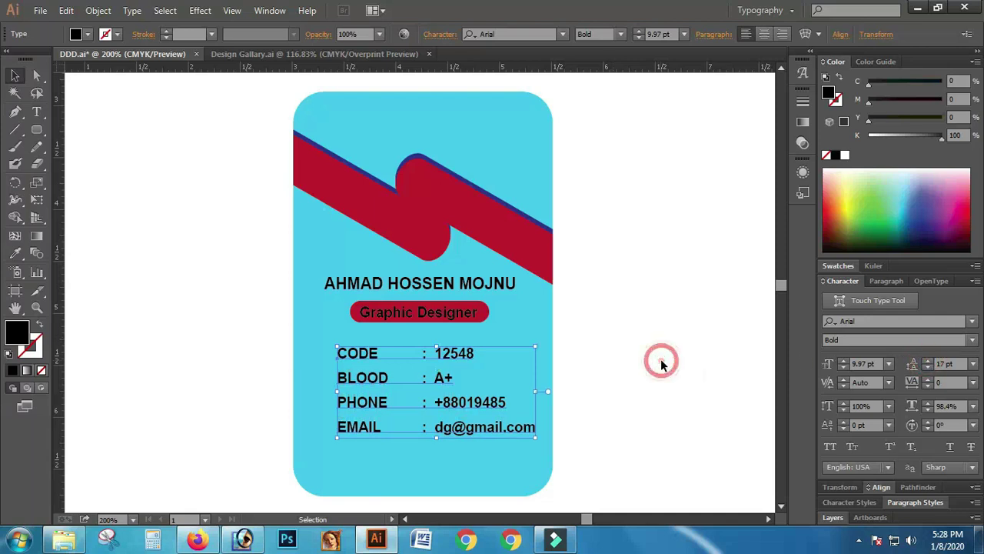
scroll(661, 358, down, 2)
click(471, 379)
Step: Draw a horizontal line across the card's lower part and select it with the card
click(615, 350)
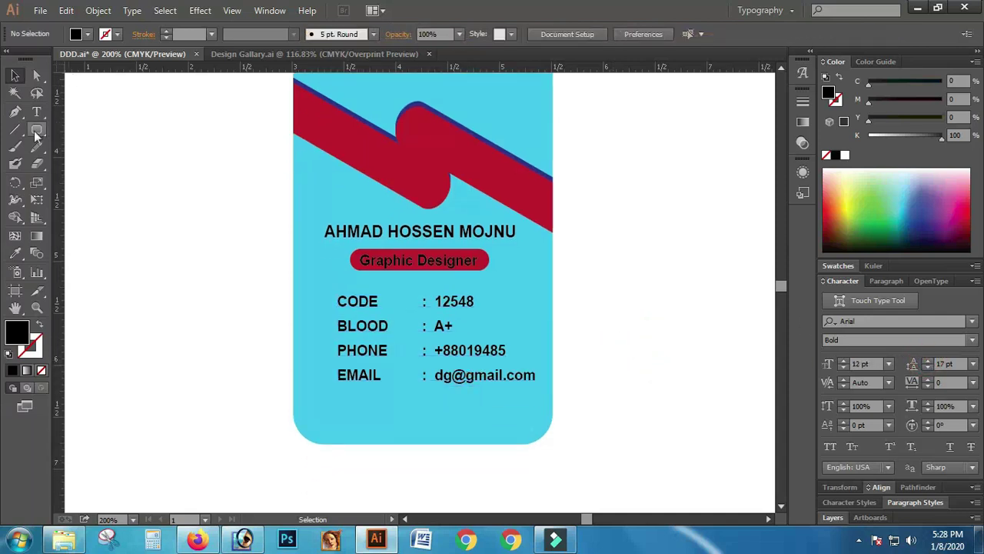
click(17, 129)
drag(280, 414, 623, 413)
click(17, 76)
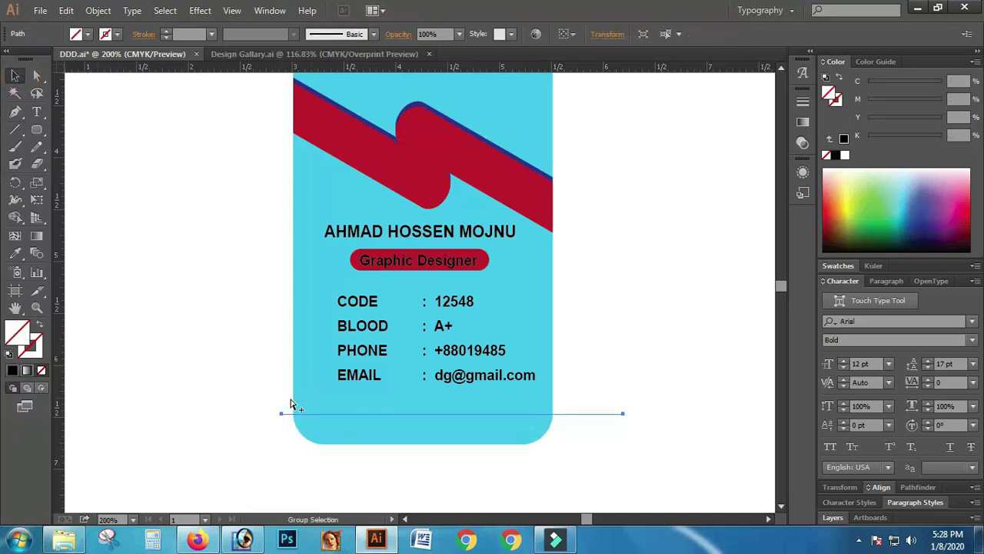
click(291, 404)
drag(336, 468, 259, 402)
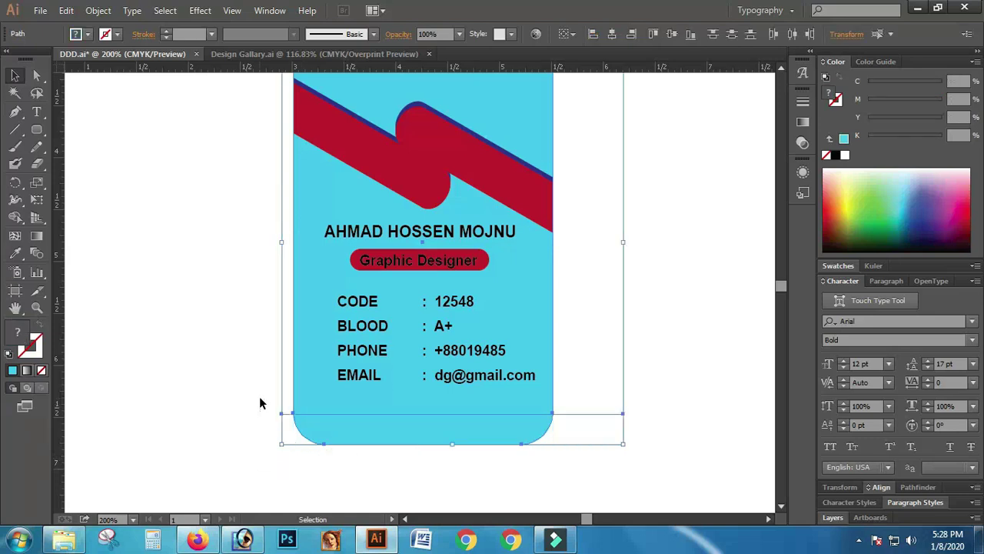
Step: Divide the card along the line, ungroup the pieces, and send the upper piece to back
click(915, 486)
click(831, 416)
right_click(517, 426)
mouse_move(555, 402)
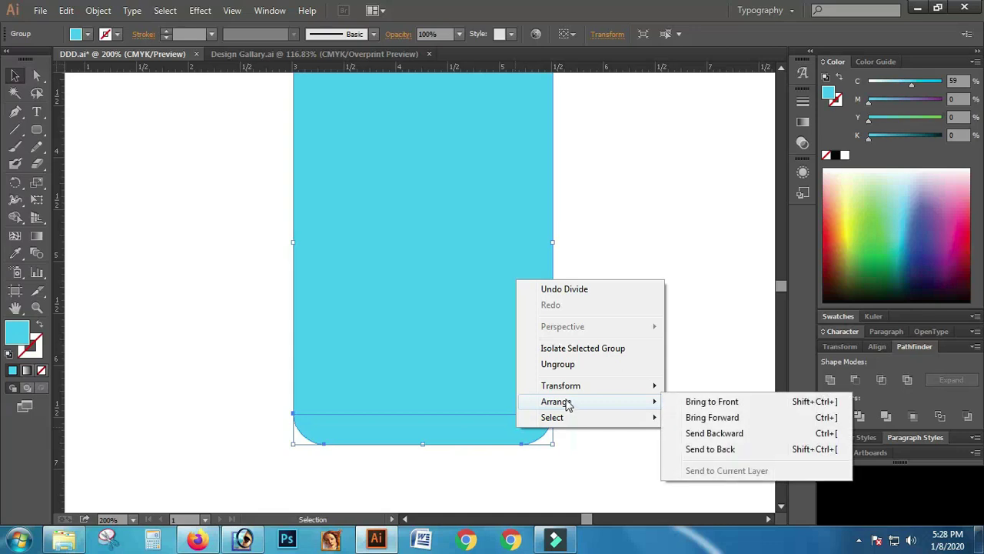
click(558, 363)
click(644, 388)
key(ctrl+1)
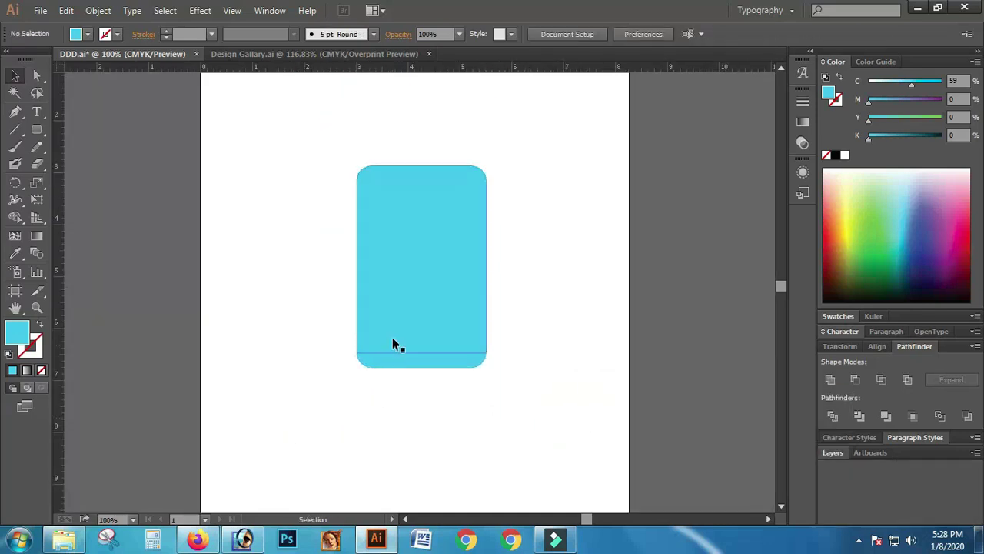
click(396, 346)
key(ctrl+shift+bracketleft)
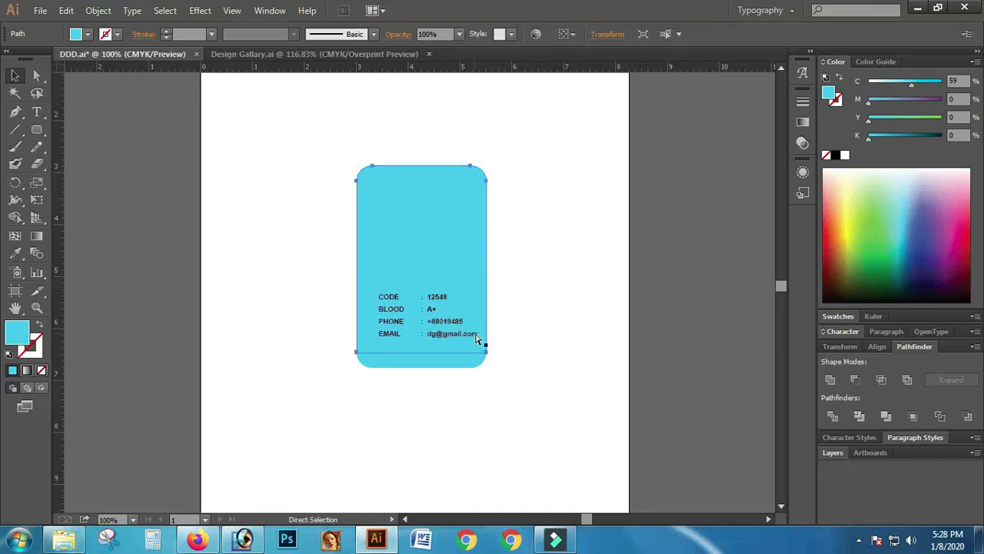
Step: Fill the bottom strip of the card with the red swatch
click(509, 337)
click(452, 363)
key(v)
click(87, 33)
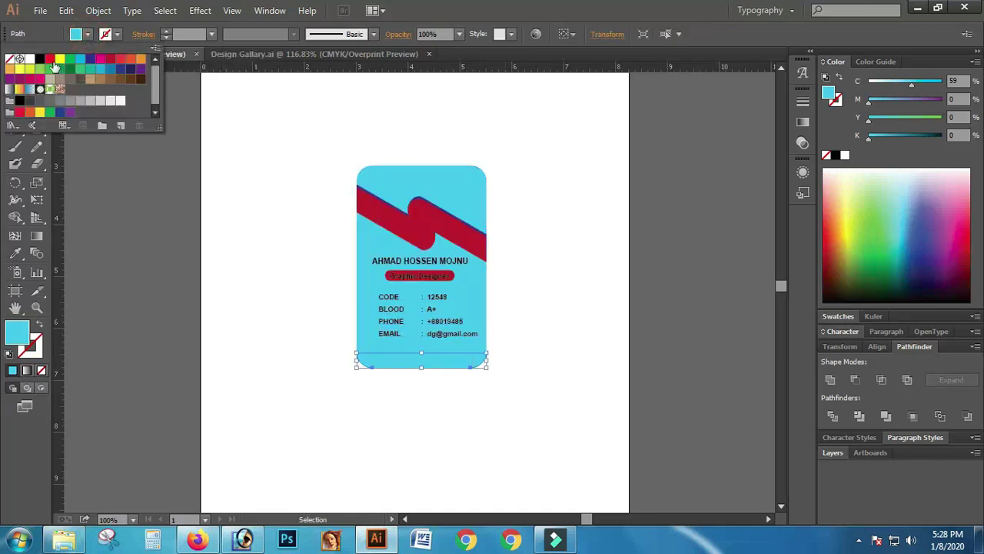
click(110, 59)
click(513, 355)
key(ctrl+0)
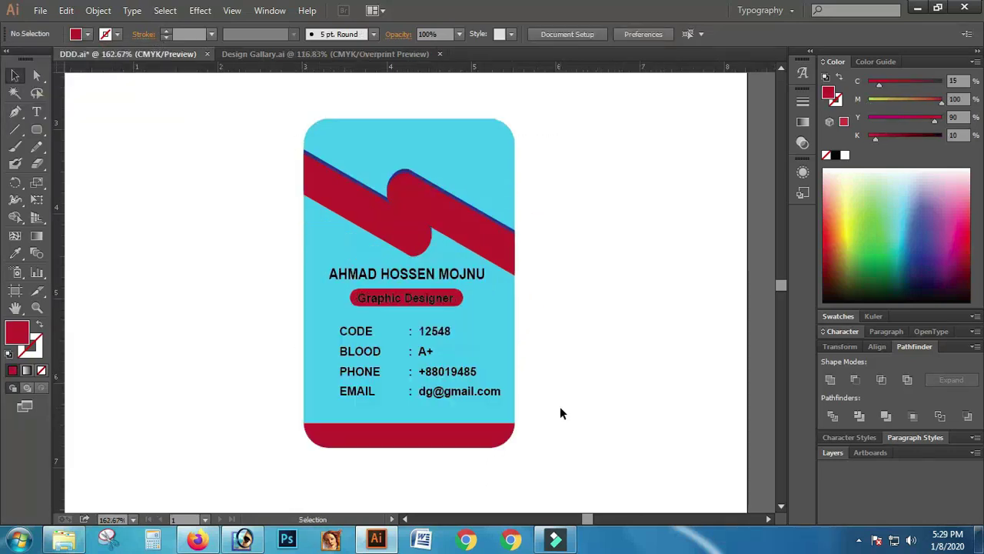
Step: Place a copy of the Graphic Designer title text below the card
click(859, 539)
click(858, 465)
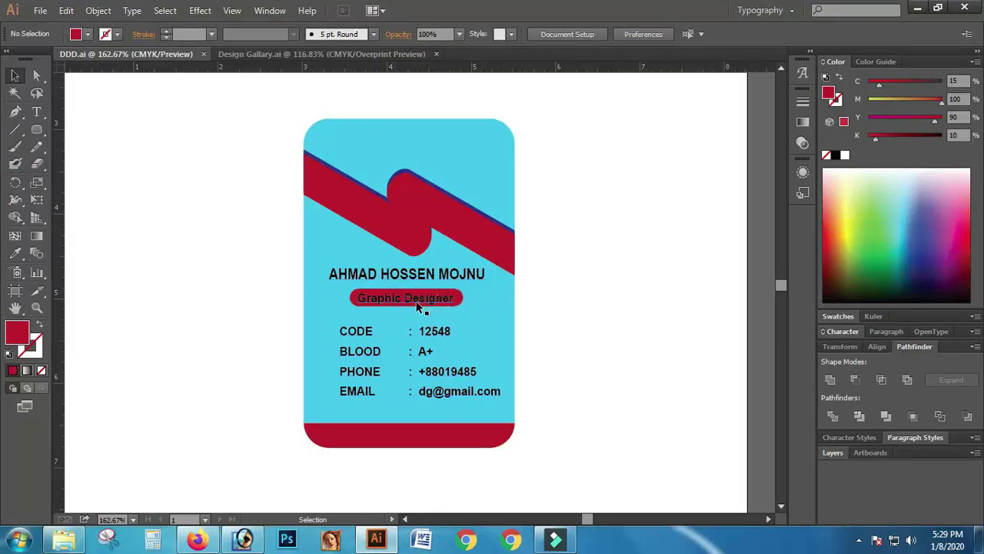
mouse_move(414, 299)
mouse_down()
mouse_move(431, 394)
mouse_move(409, 457)
mouse_move(305, 464)
mouse_up()
key(t)
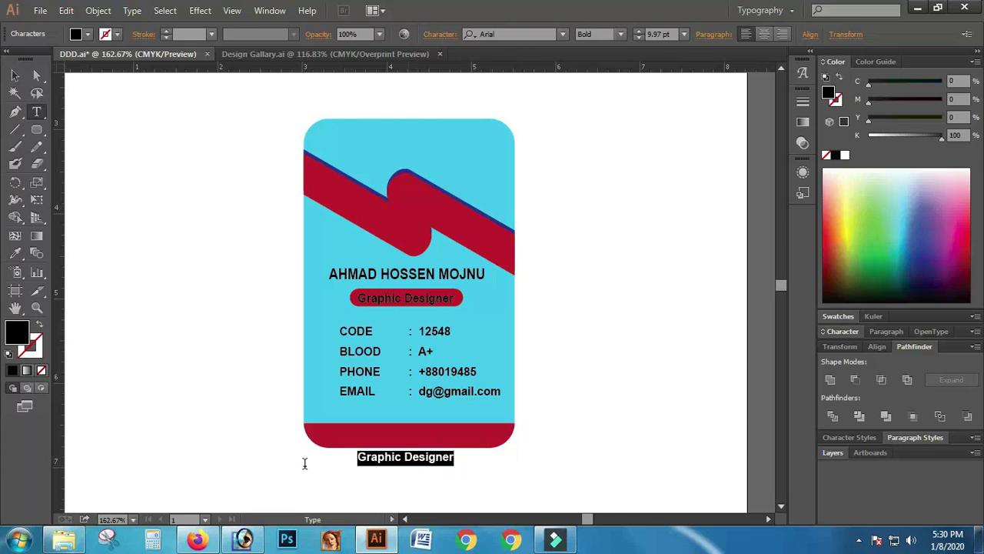
text(w.dg.)
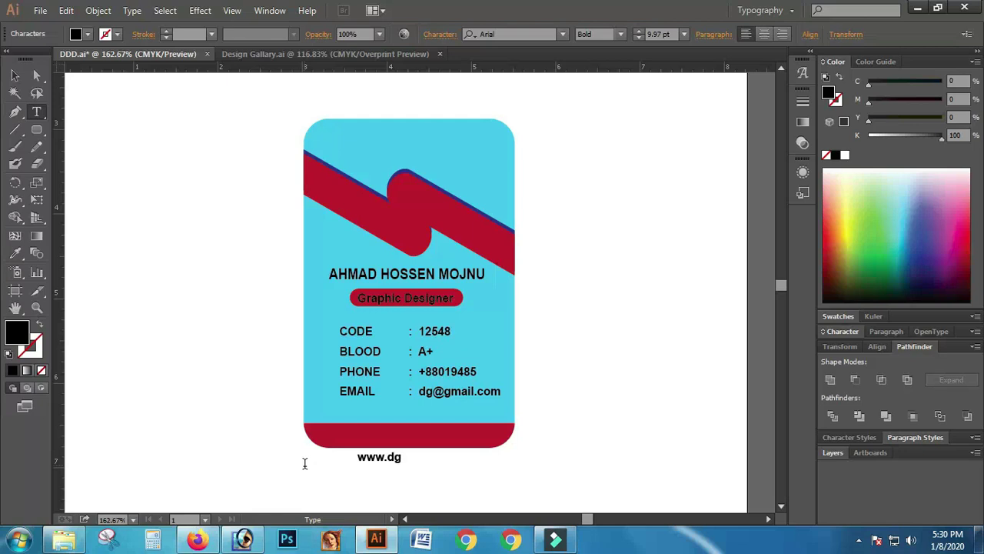
text(com)
key(Escape)
mouse_move(397, 456)
mouse_down()
mouse_move(392, 466)
mouse_move(440, 478)
mouse_move(439, 444)
mouse_up()
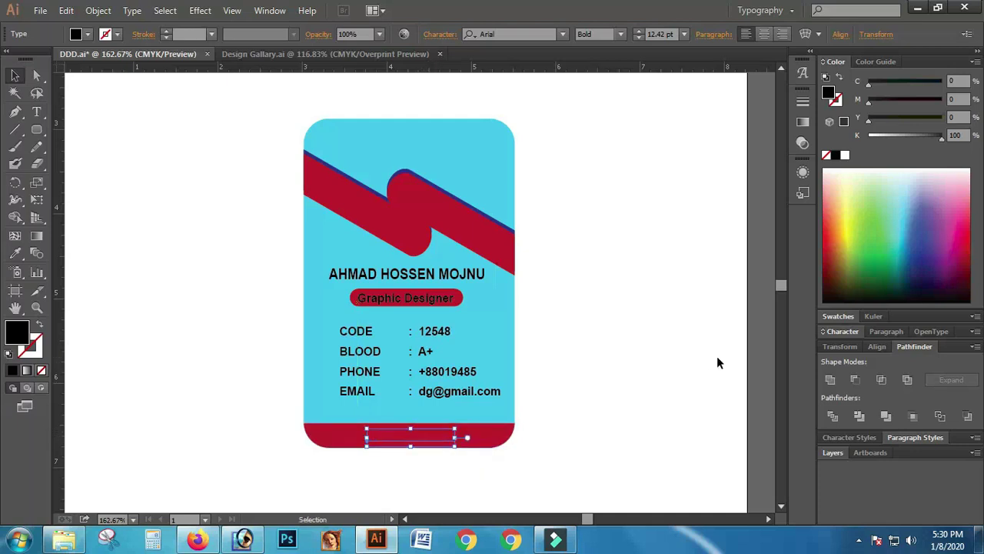
Step: Bring the website text in front of the strip and fill it white
key(a)
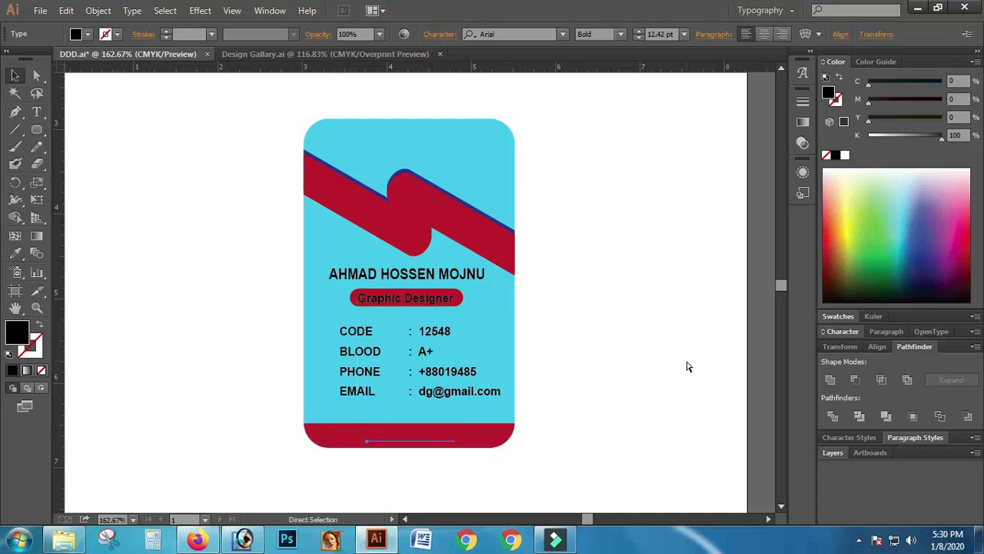
key(v)
right_click(401, 433)
click(572, 413)
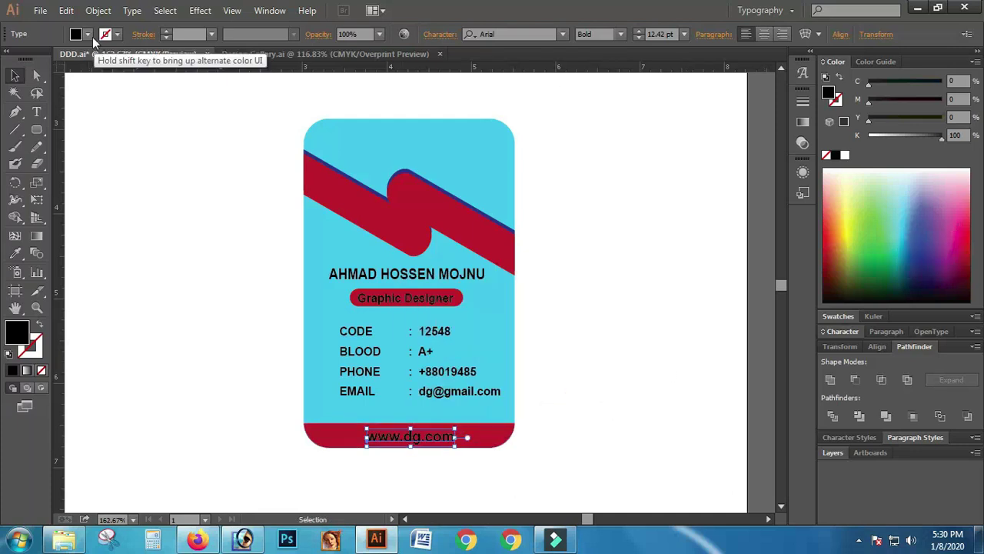
click(88, 34)
click(29, 59)
click(184, 405)
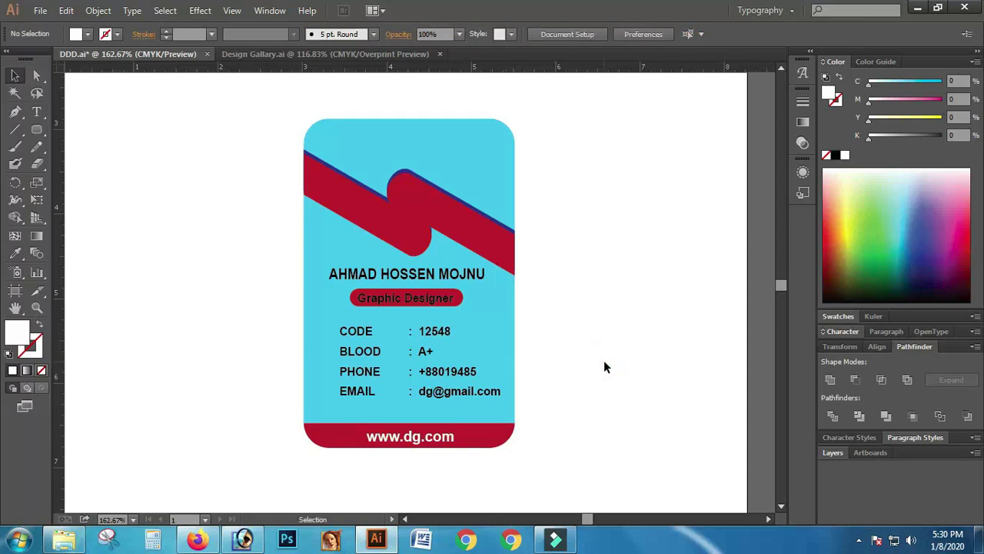
scroll(604, 367, down, 1)
click(448, 362)
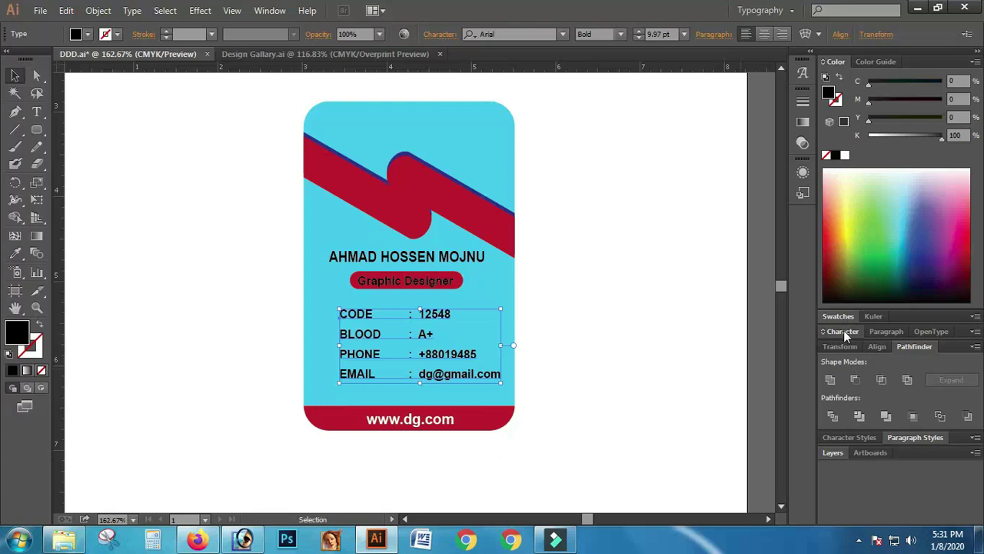
Step: Tighten the info lines' leading to 12 pt and move the info block up slightly
click(843, 332)
click(928, 366)
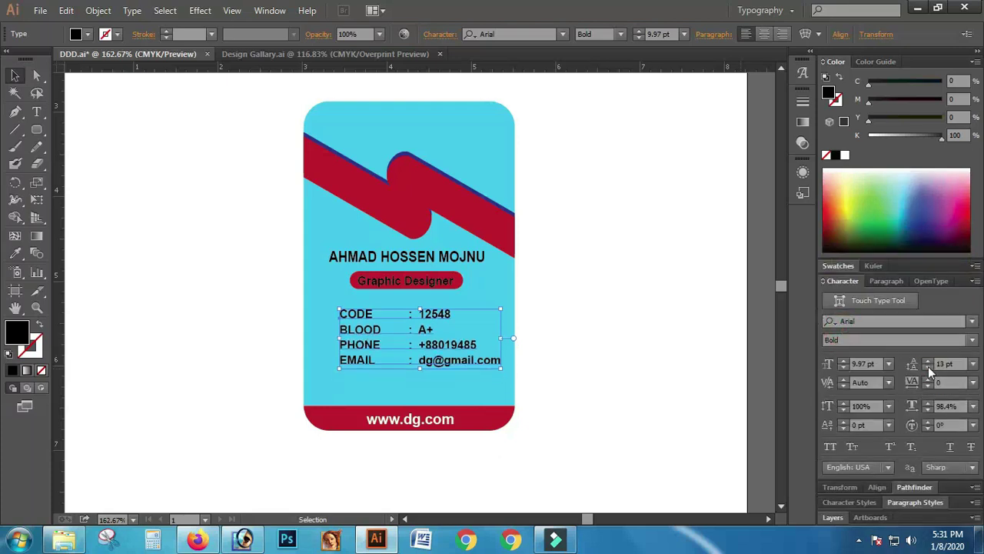
click(639, 382)
drag(434, 317, 431, 306)
click(622, 300)
Step: Select card elements, delete the band and text, then restore them with undo
click(352, 248)
click(265, 313)
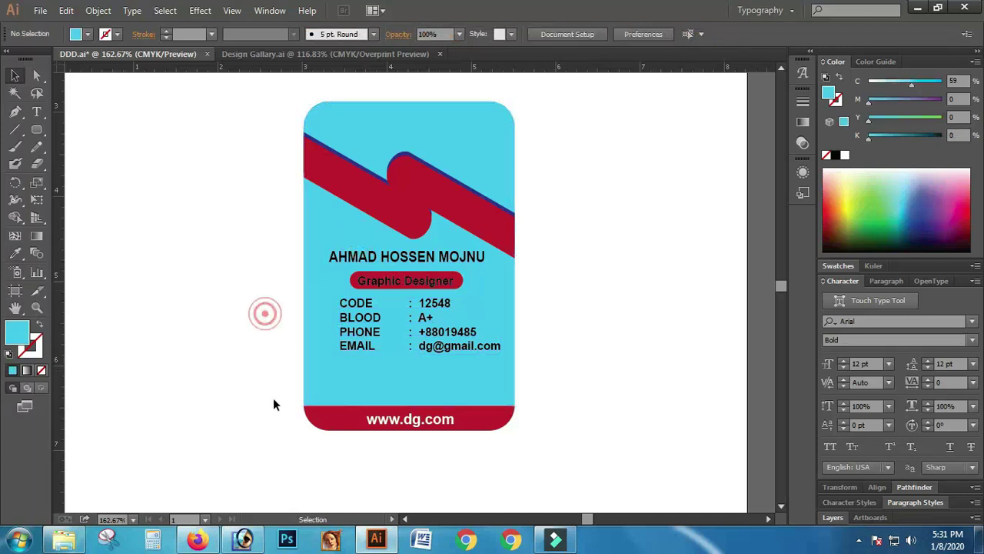
drag(273, 405, 332, 451)
key(a)
key(Delete)
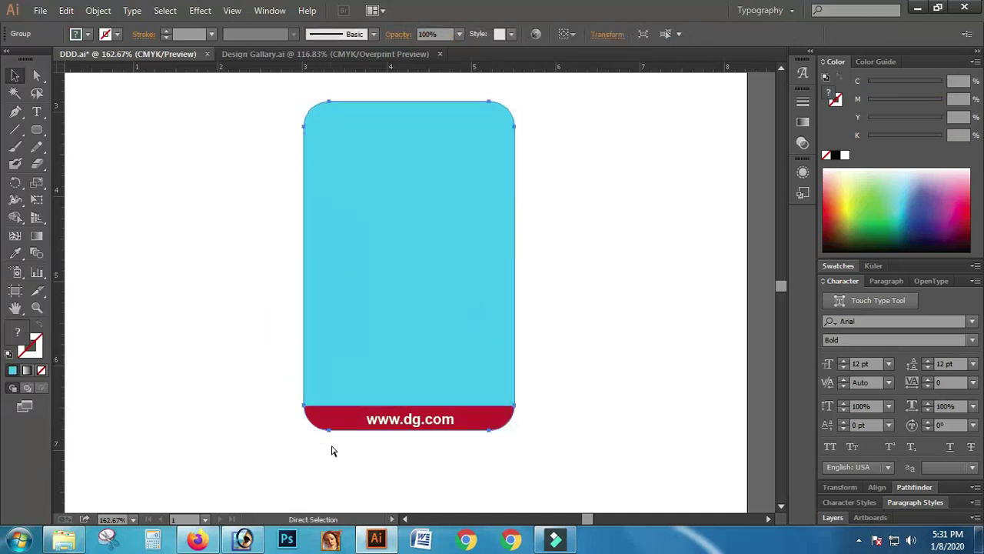
key(ctrl+z)
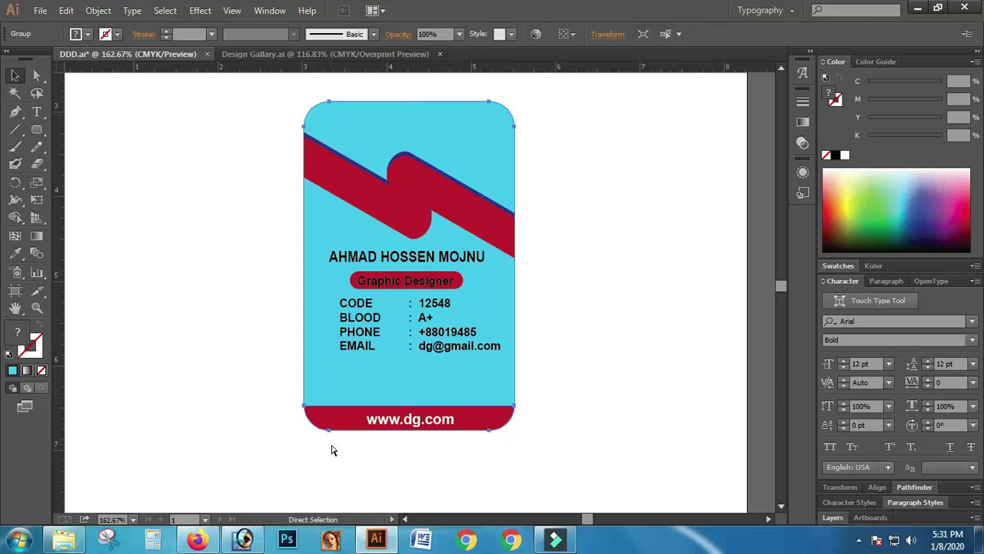
Step: Move the name, title pill and info text lower together, just above the website strip
click(332, 450)
key(v)
mouse_move(318, 250)
mouse_down()
mouse_move(424, 329)
mouse_move(420, 376)
mouse_up()
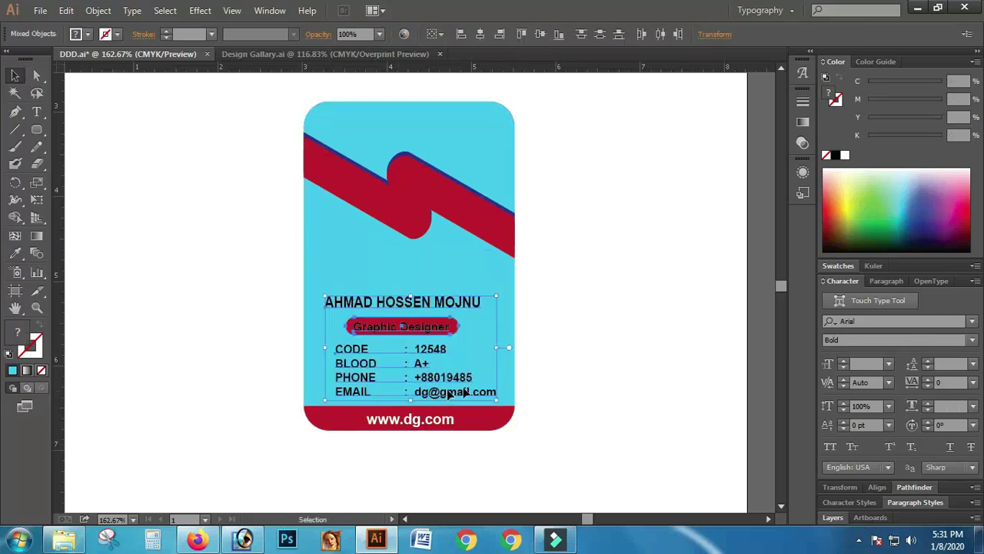
click(604, 359)
key(ctrl+minus)
key(ctrl+minus)
key(ctrl+minus)
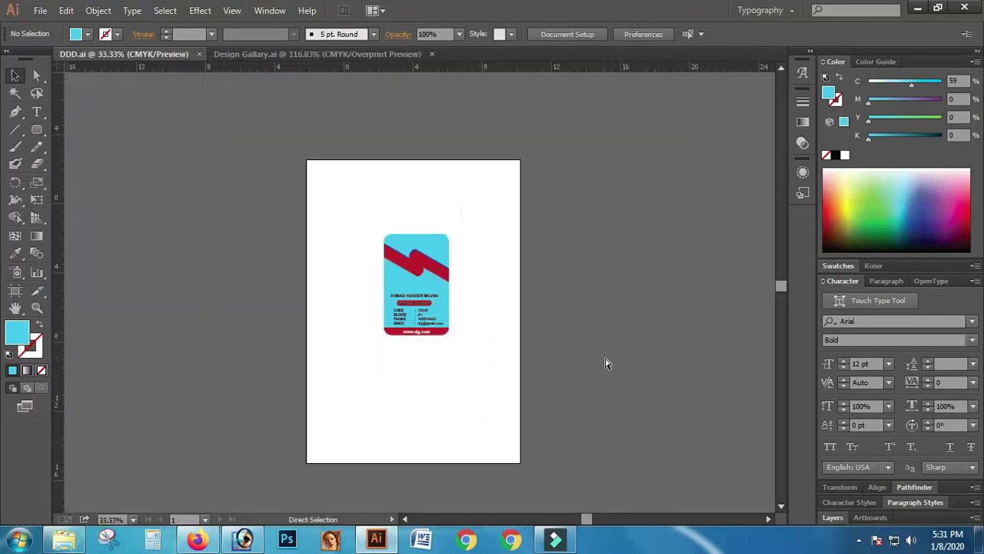
Step: Drag the portrait JPG from the Studio Photo > D folder on VIDEOS (E:) into Illustrator and embed it
click(63, 540)
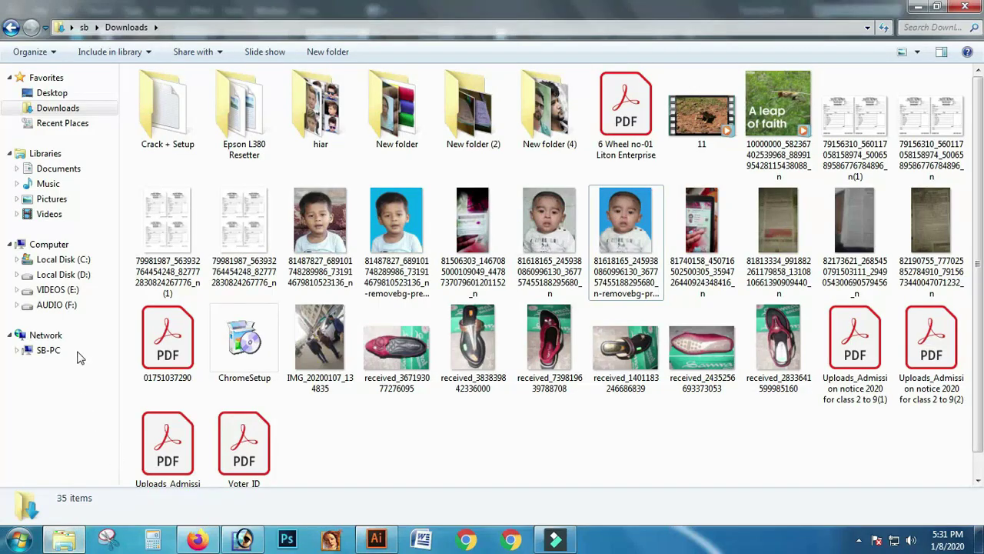
click(66, 292)
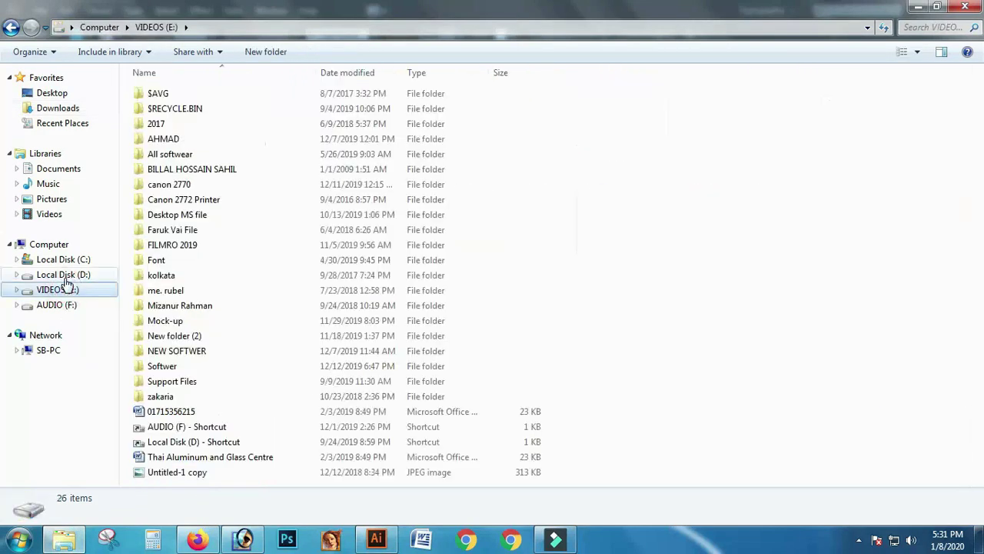
double_click(189, 138)
double_click(192, 230)
double_click(154, 137)
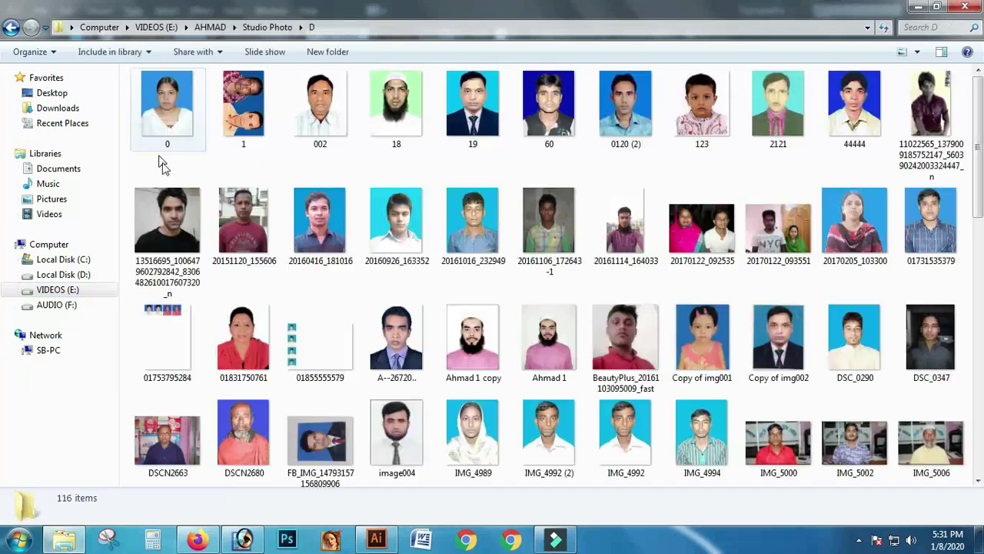
scroll(706, 431, down, 10)
mouse_move(859, 90)
mouse_down()
mouse_move(332, 522)
mouse_move(577, 350)
mouse_move(576, 358)
mouse_move(461, 297)
mouse_up()
click(208, 33)
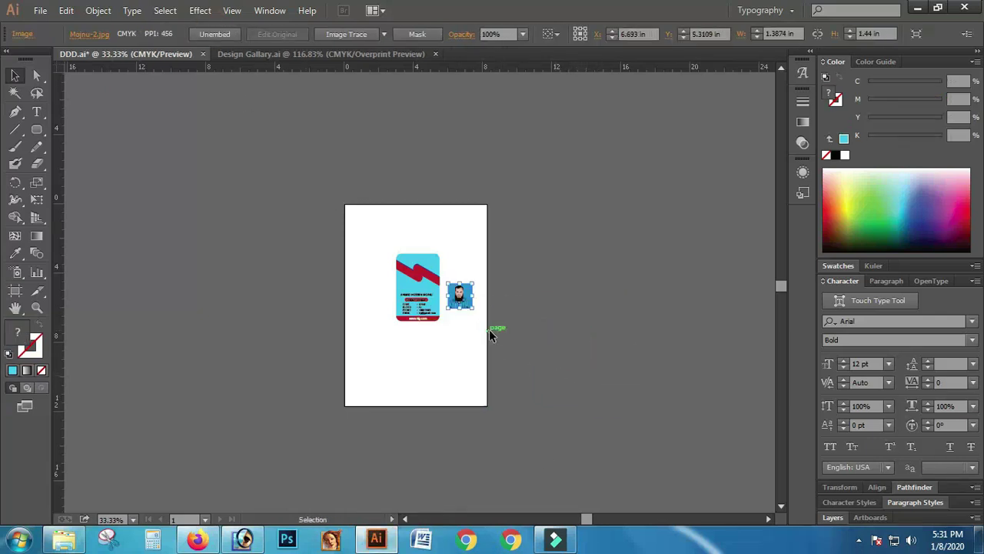
Step: Zoom in on the card and draw a circle with the Ellipse tool
click(36, 308)
click(478, 322)
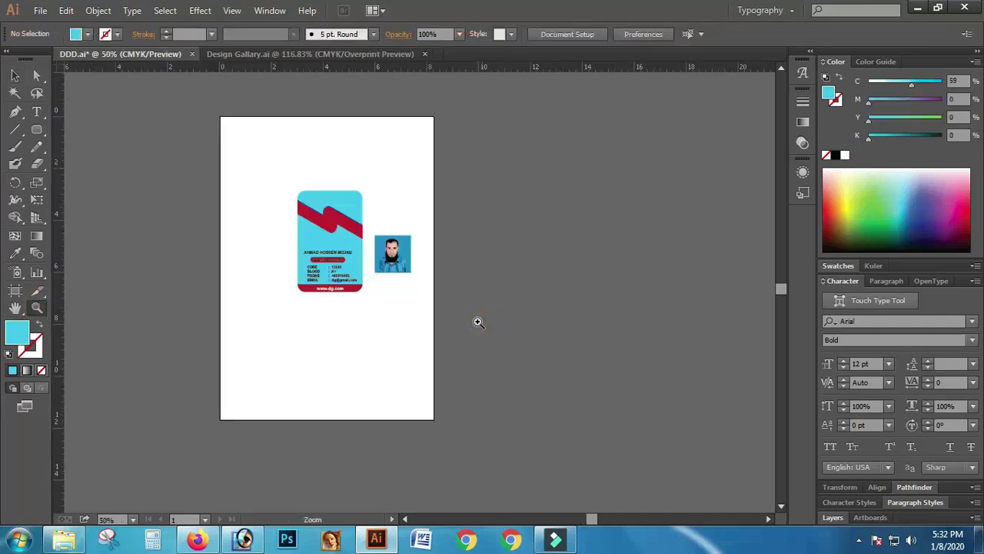
click(393, 286)
click(534, 377)
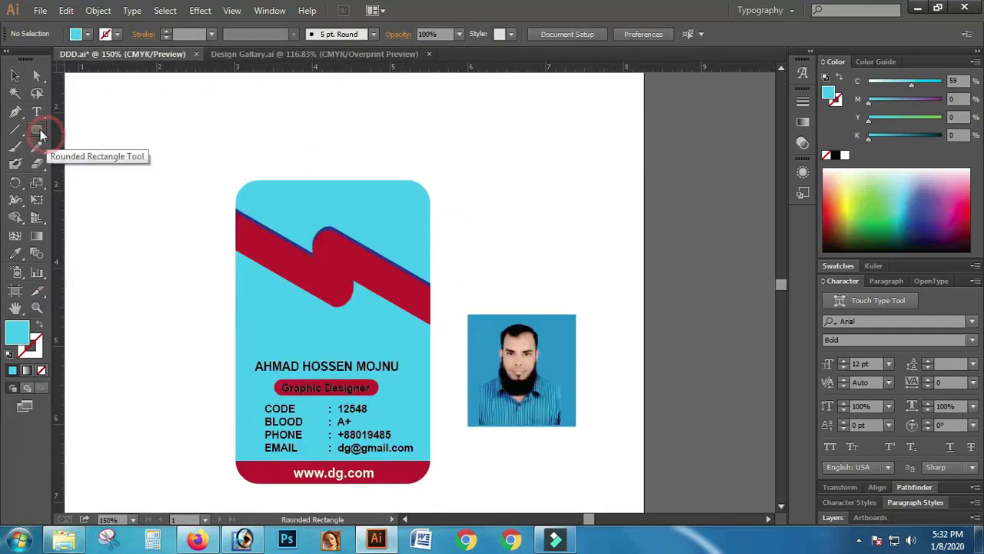
drag(36, 130, 100, 165)
drag(151, 185, 175, 227)
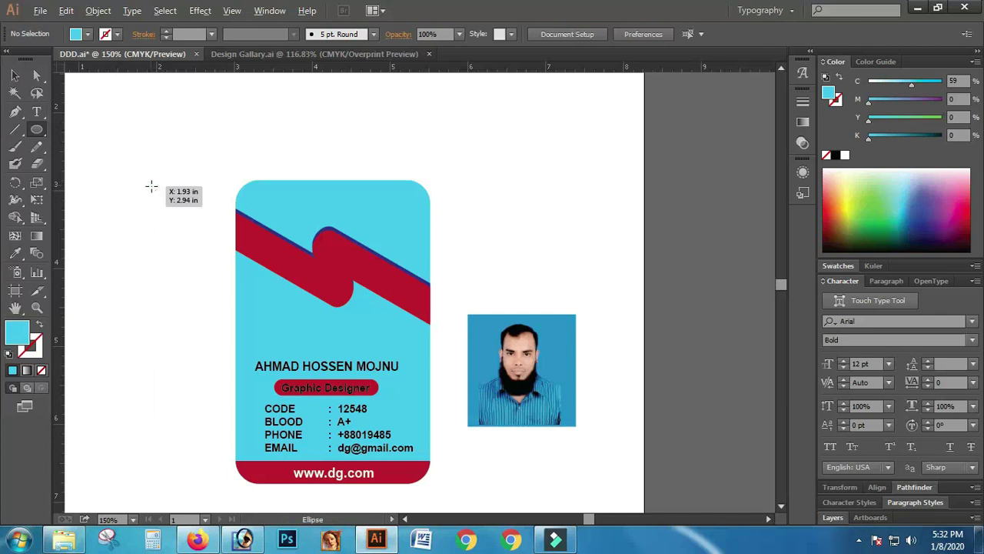
Step: Move the circle over the photo's face, make a clipping mask, then undo it
key(v)
drag(138, 184, 527, 371)
drag(519, 296, 529, 377)
right_click(531, 374)
click(574, 456)
click(592, 368)
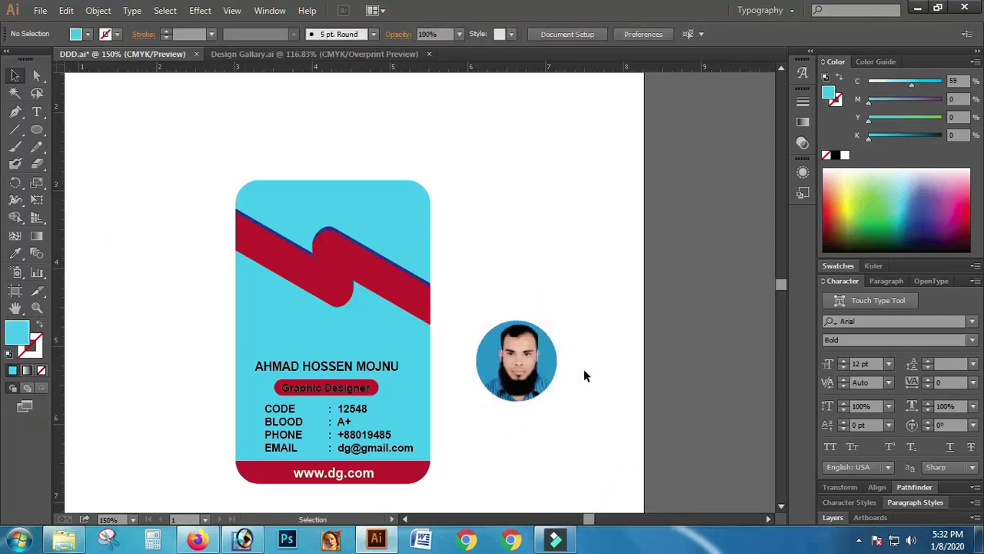
key(ctrl+z)
Step: Recentre the circle on the face, clip again, then release the clipping mask
click(532, 358)
drag(530, 367, 535, 366)
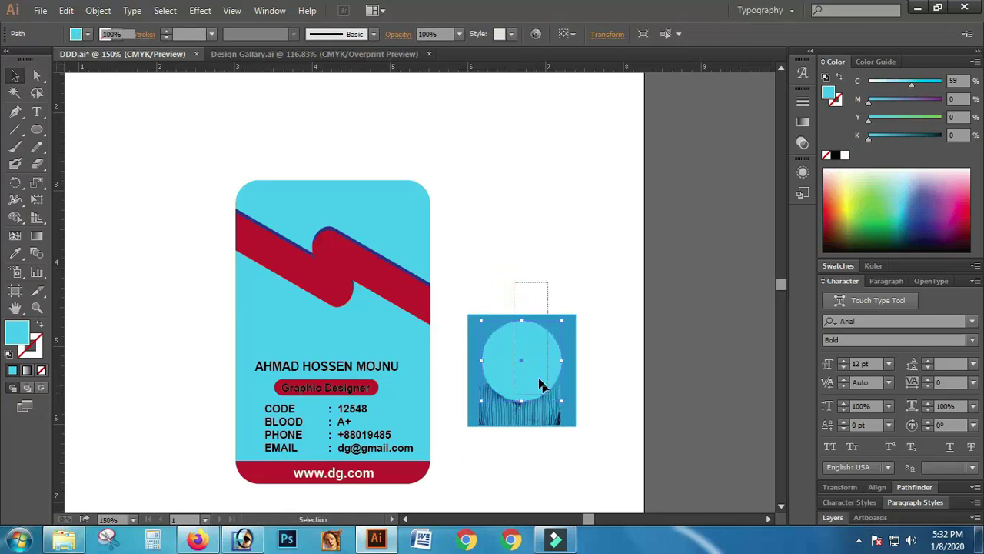
right_click(541, 385)
click(570, 455)
click(592, 391)
click(541, 360)
right_click(558, 360)
click(584, 444)
Step: Select the circle on its own and make it an outline to see the face
click(528, 275)
click(561, 374)
click(575, 395)
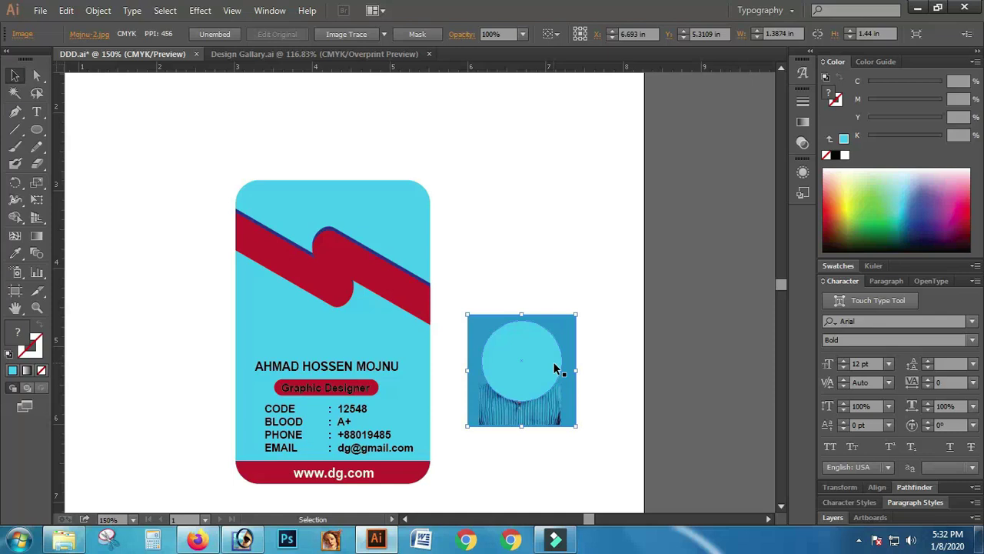
click(519, 361)
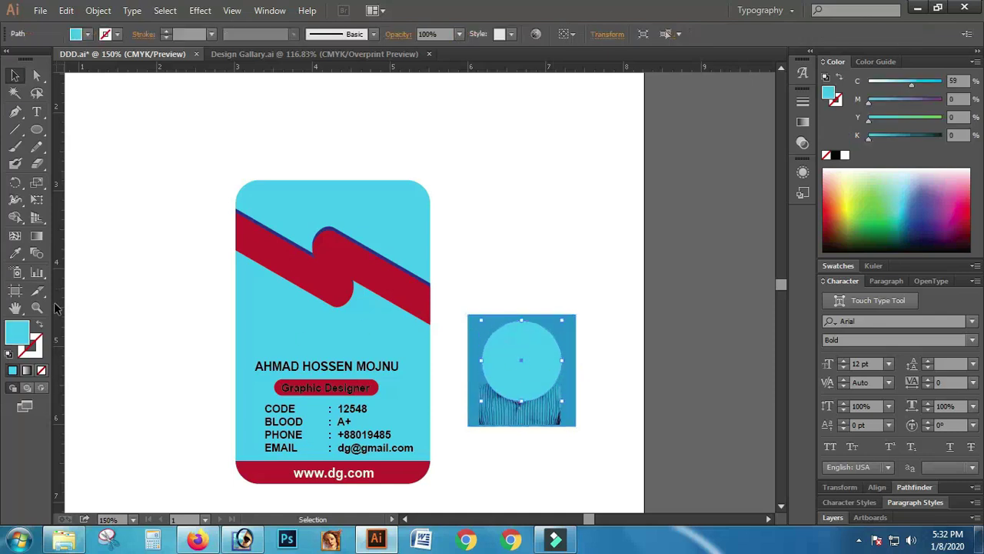
click(39, 326)
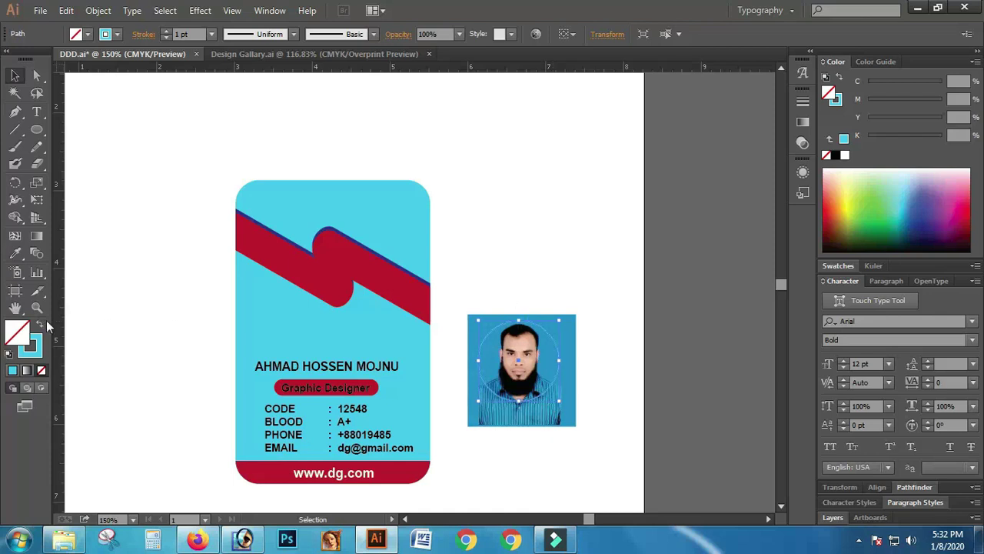
Step: Clip the photo into the circle and move the circular photo onto the card
click(39, 324)
click(534, 274)
right_click(537, 379)
mouse_move(492, 291)
mouse_down()
mouse_move(537, 379)
mouse_move(379, 343)
mouse_move(343, 308)
mouse_up()
click(585, 454)
click(567, 424)
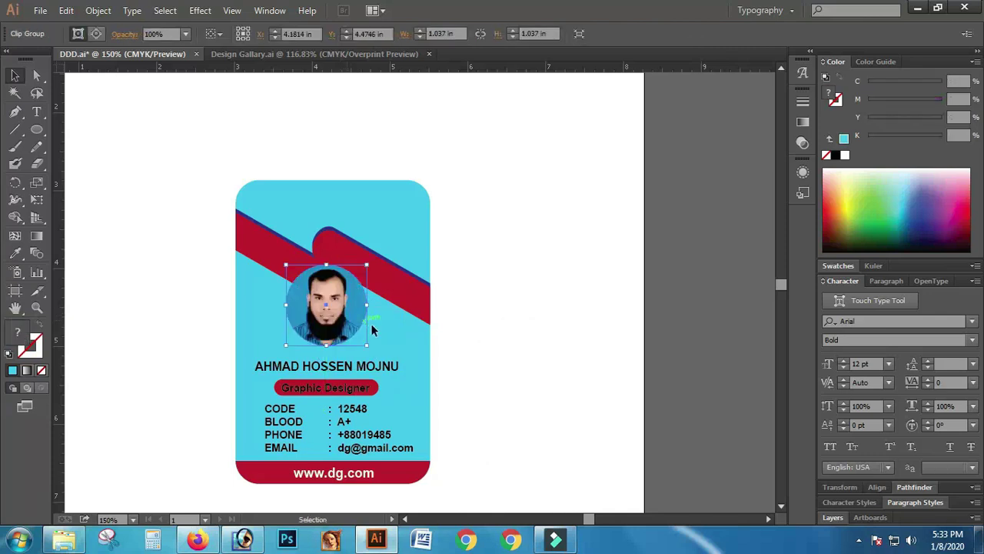
click(521, 330)
Step: Ungroup the card artwork so its elements can be edited individually
click(512, 328)
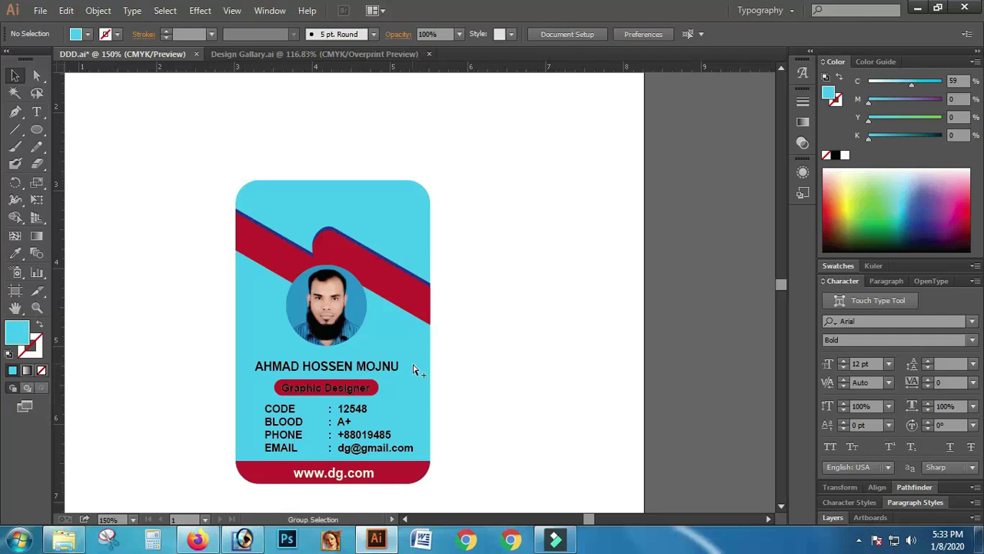
click(413, 370)
click(483, 316)
right_click(420, 244)
click(462, 326)
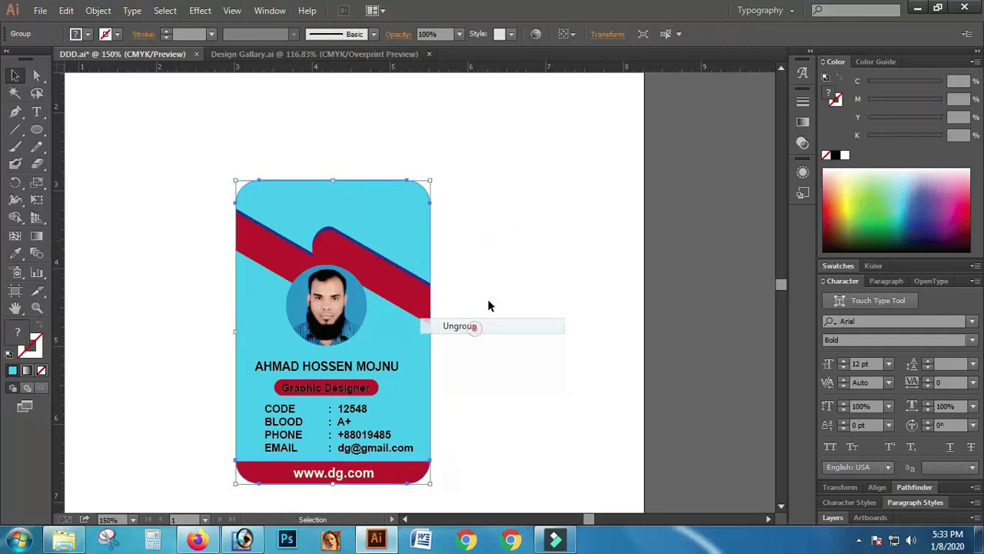
Step: Recolour the card's background shape from cyan to a pale mint (C19 M0 Y14 K0)
click(413, 214)
click(902, 82)
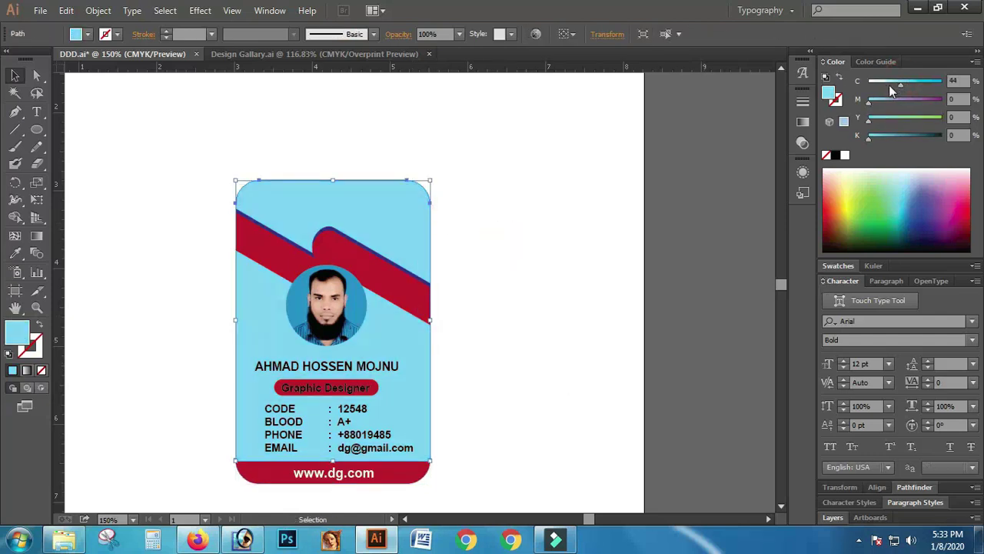
click(884, 83)
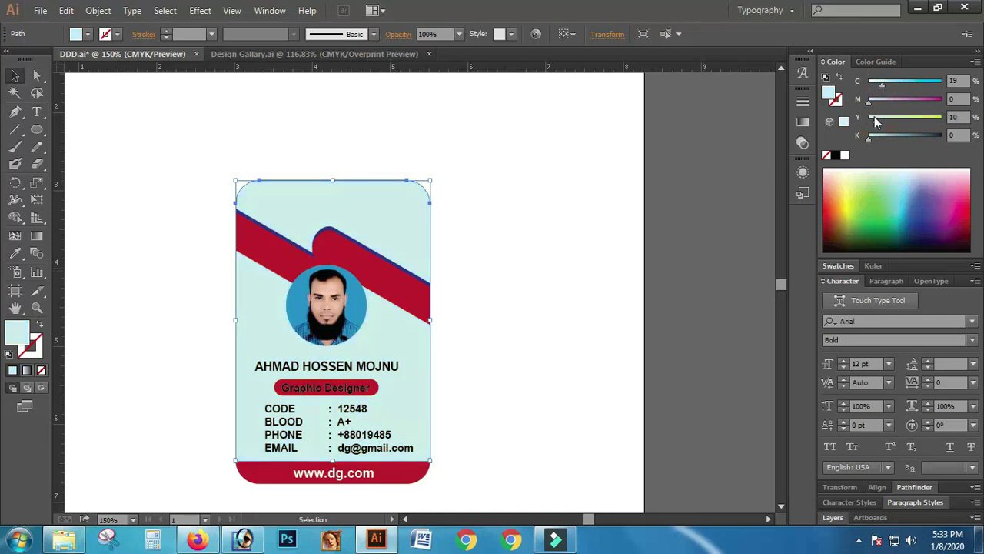
click(646, 238)
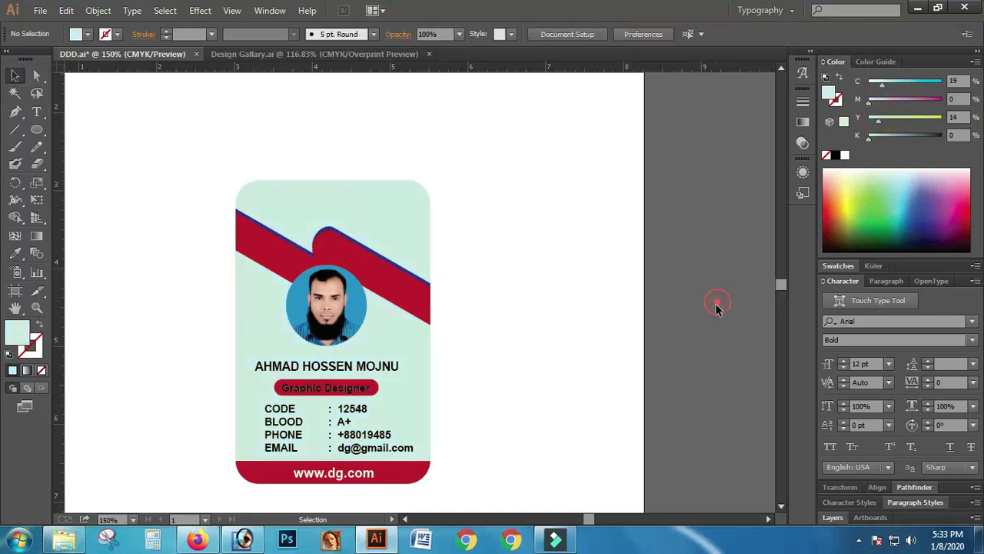
scroll(551, 367, down, 1)
Step: Draw a small rounded bar near the card top, about 0.87 × 0.13 in, filled light grey (K20)
drag(37, 129, 111, 145)
drag(300, 162, 368, 168)
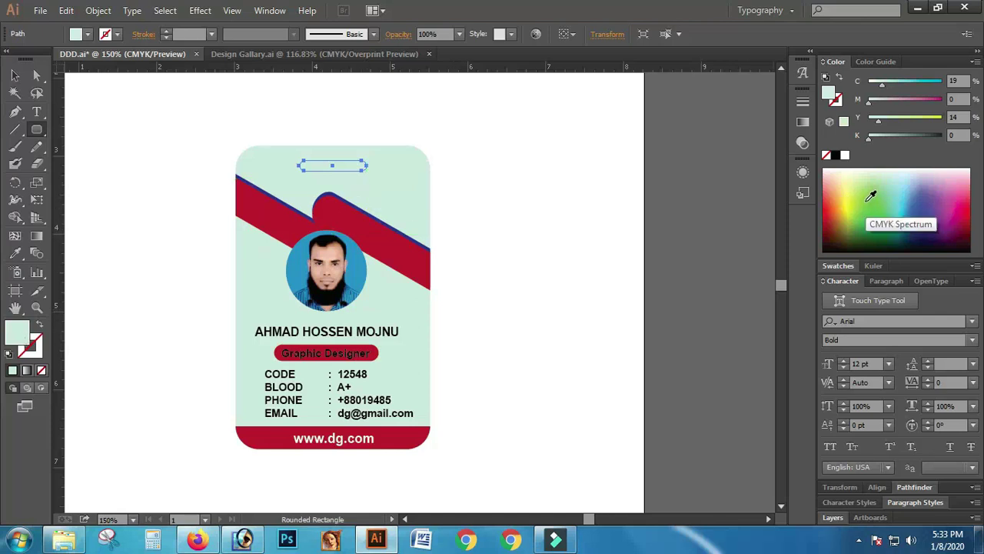
click(87, 34)
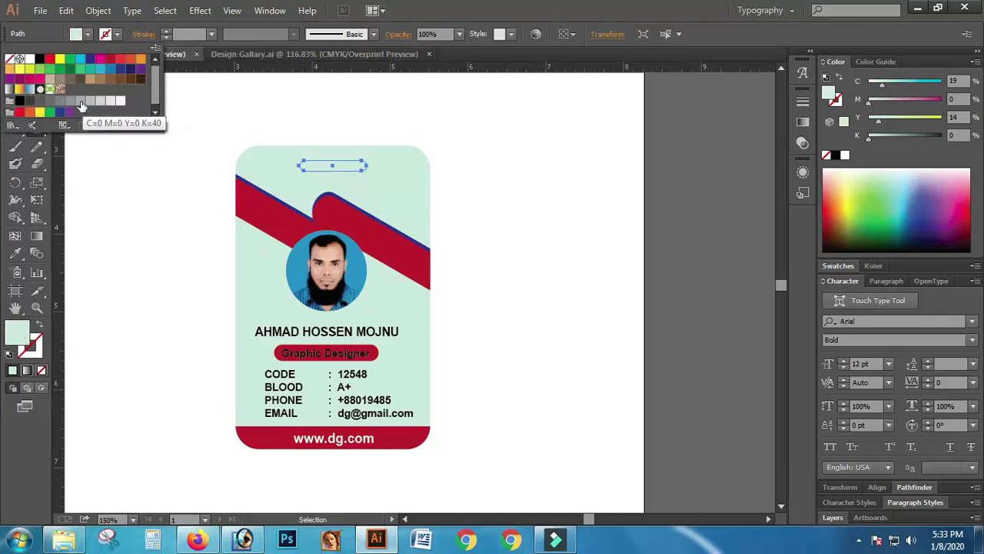
click(80, 101)
click(100, 100)
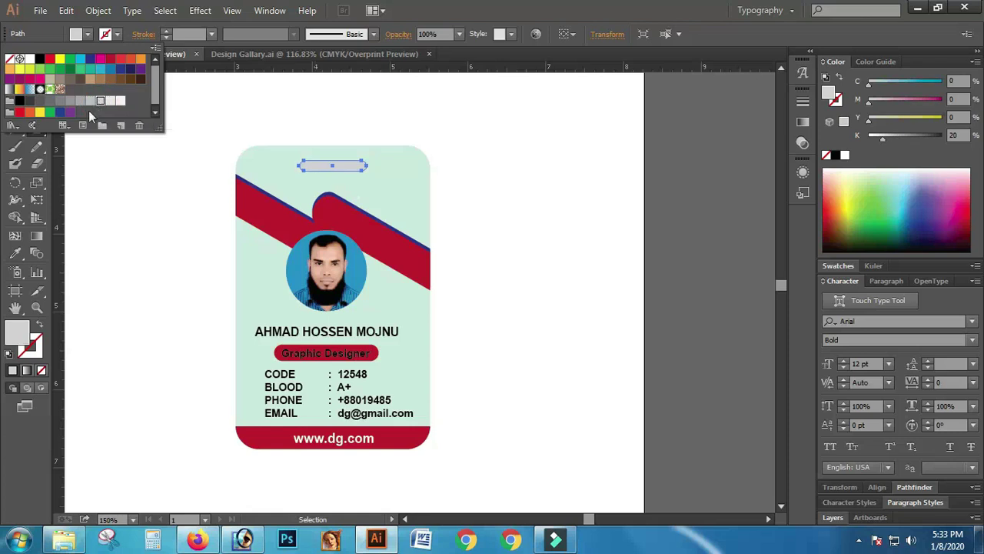
click(43, 34)
Step: Dismiss the rounded-rectangle size prompt and reselect the grey slot bar
click(231, 159)
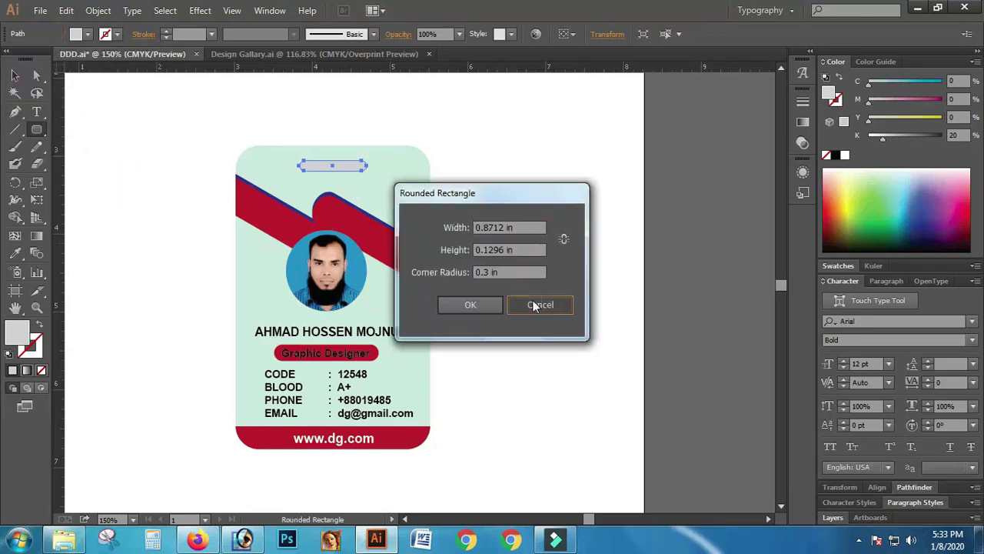
click(539, 303)
click(13, 77)
click(165, 120)
click(357, 162)
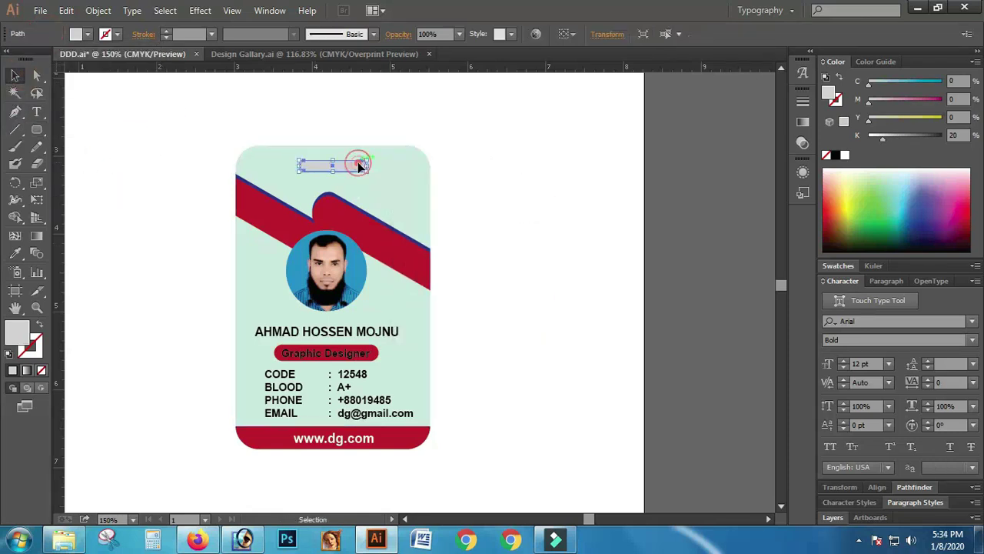
click(76, 37)
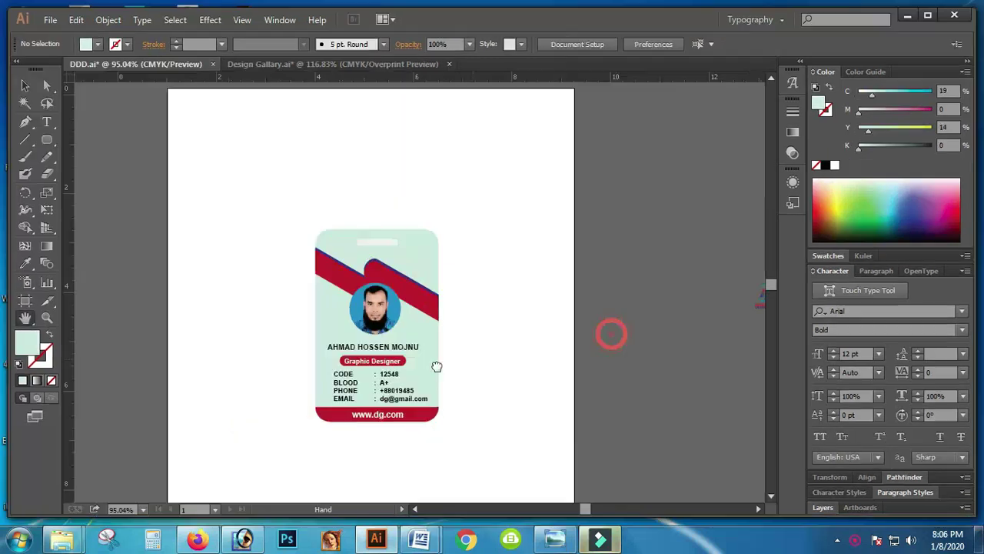
Step: Move the DG Design Gallery logo from the pasteboard to the card's top-right corner, then zoom in
drag(546, 331, 507, 330)
click(25, 85)
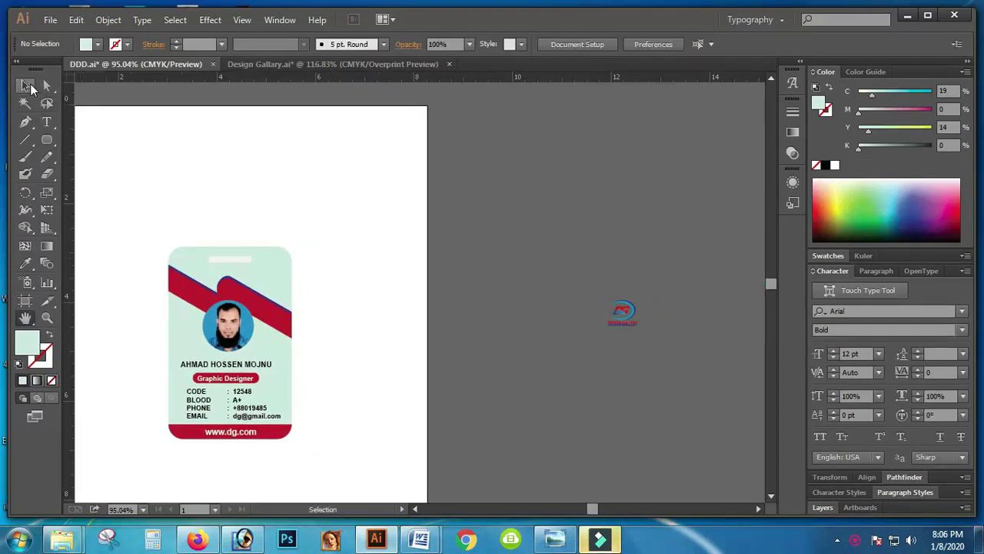
click(628, 323)
drag(629, 323, 279, 286)
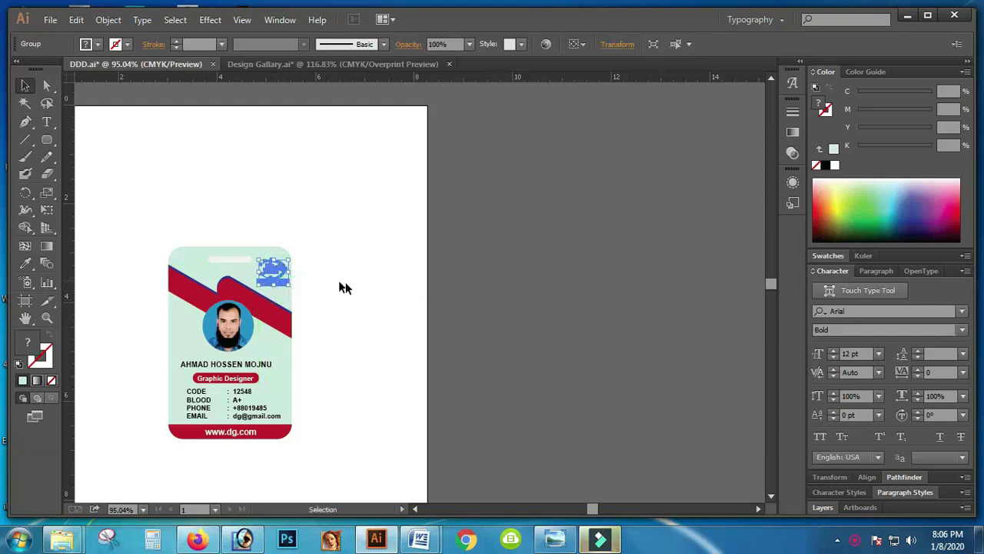
click(351, 283)
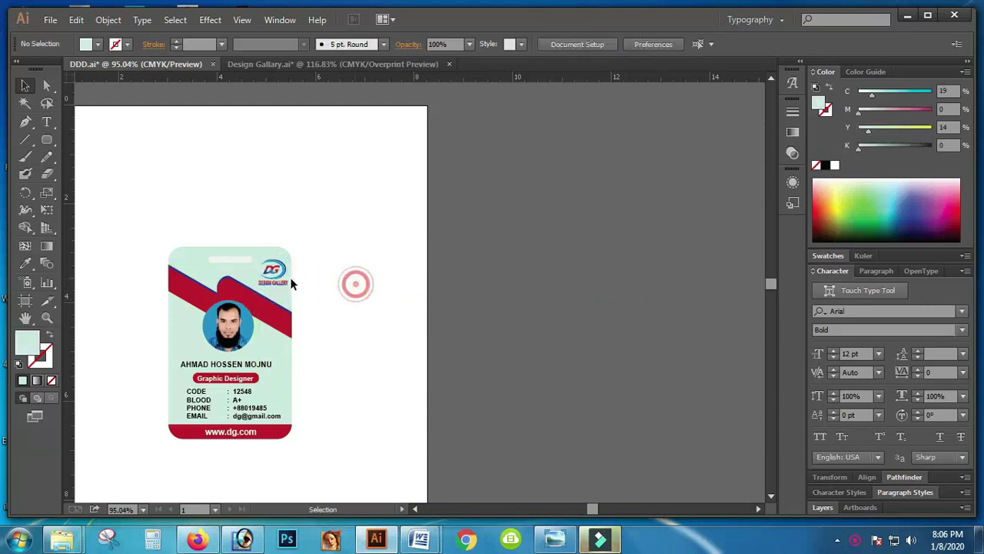
click(46, 319)
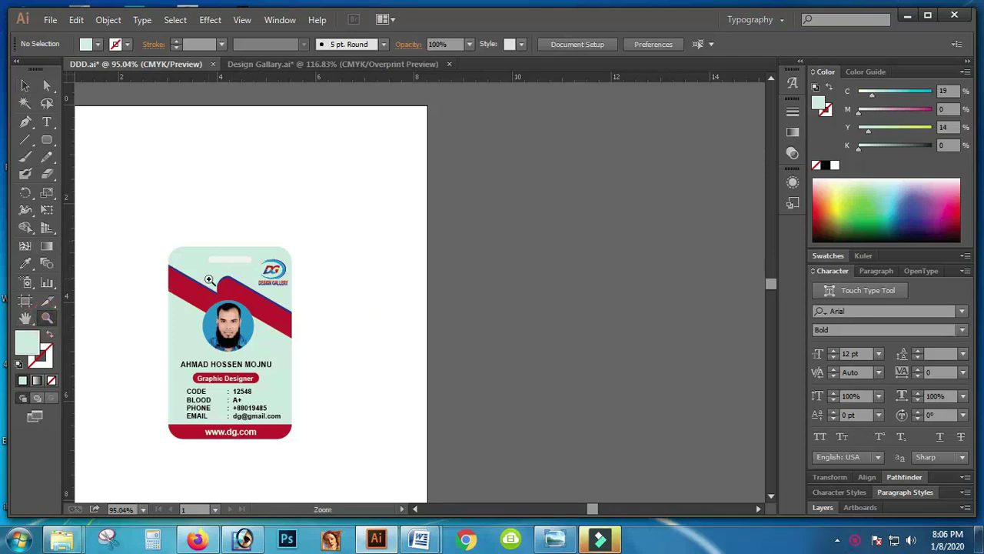
click(209, 280)
click(434, 268)
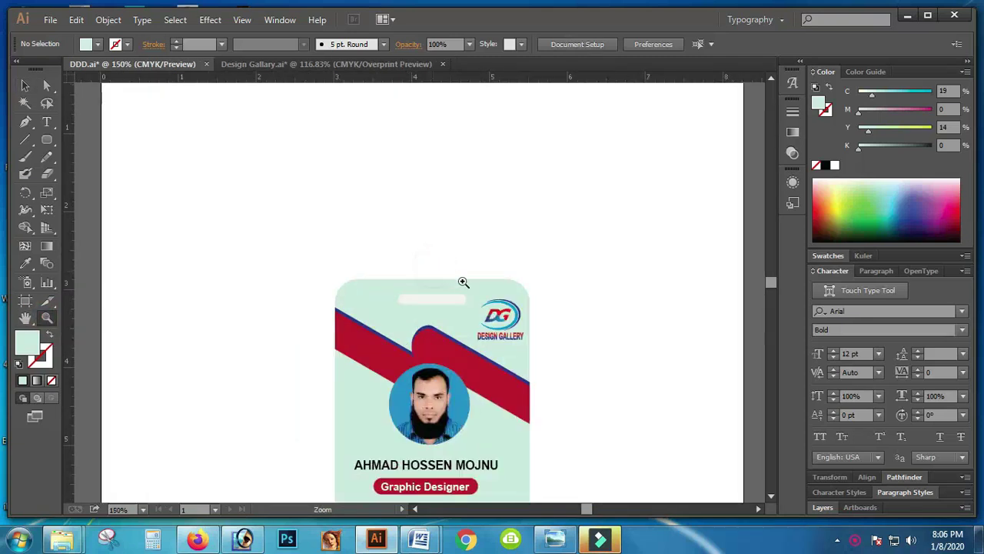